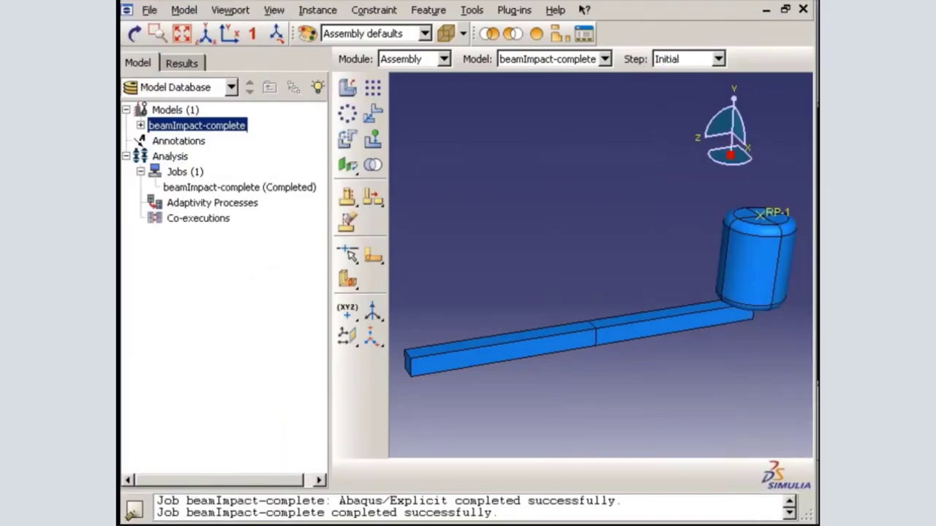
Open the completed job's results and play, then stop, the time-history deformation animation.
{"action": "right_click", "coordinate": [285, 187]}
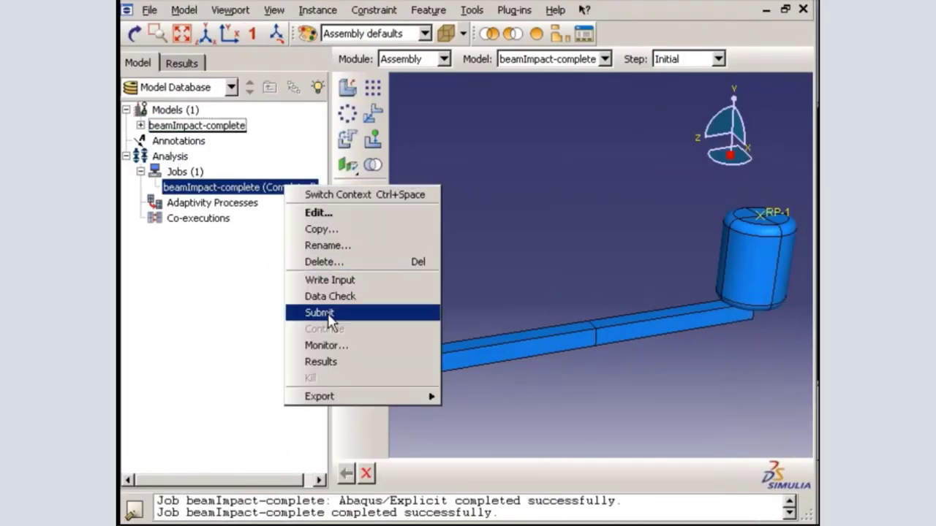
{"action": "left_click", "coordinate": [338, 362]}
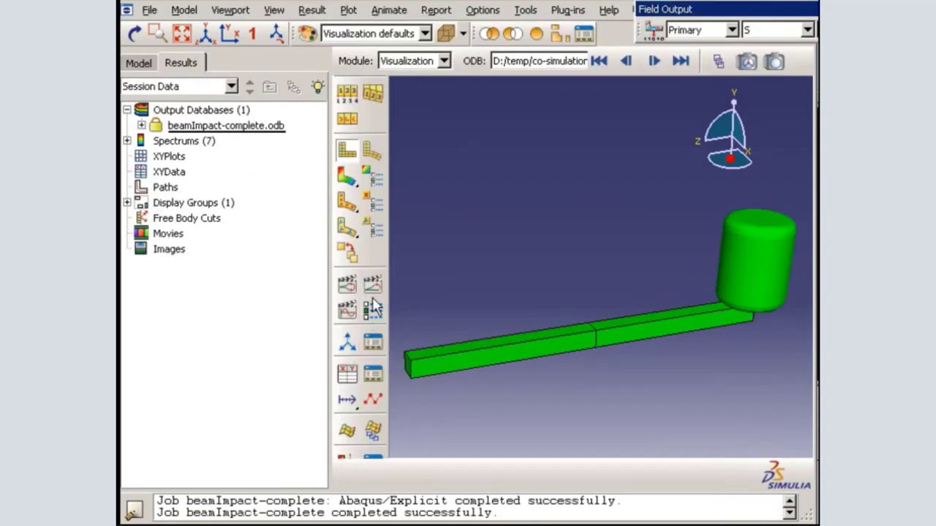
{"action": "left_click", "coordinate": [371, 286]}
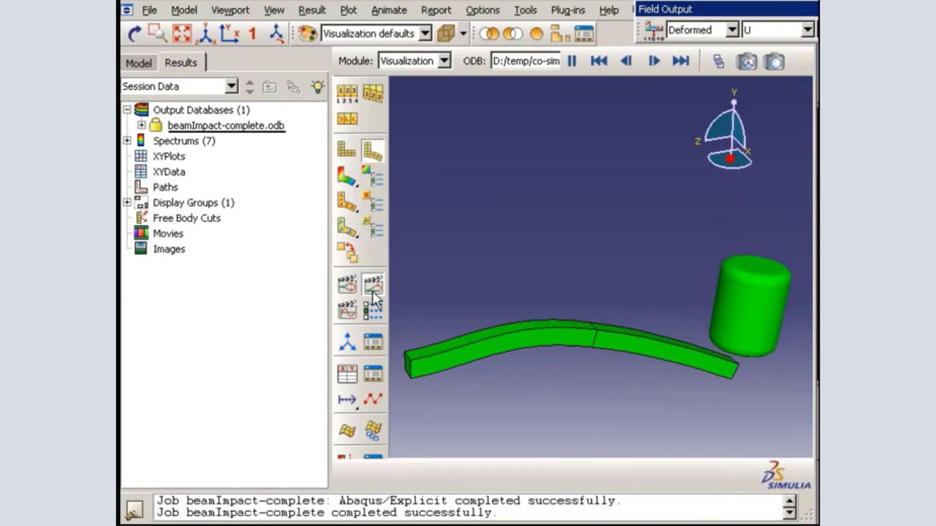
{"action": "left_click", "coordinate": [682, 62]}
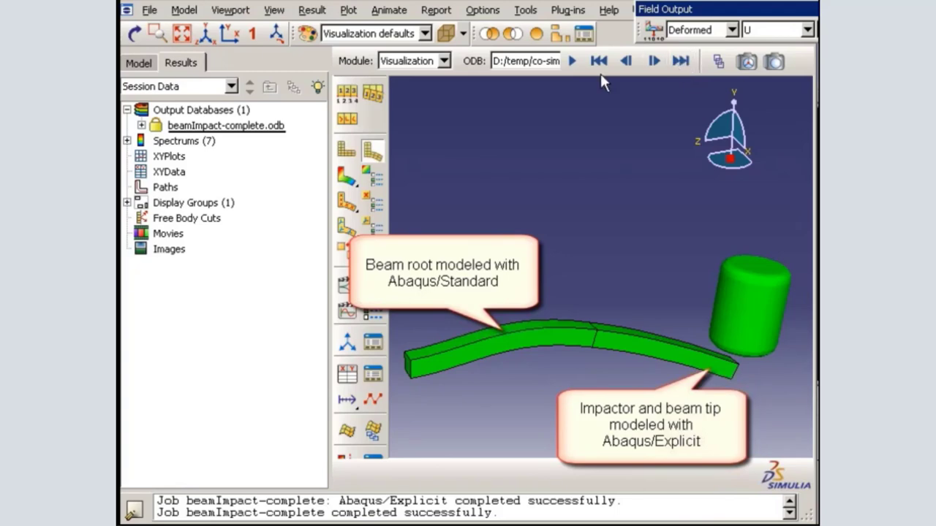
Colour the beam by part instances, then return to the model database.
{"action": "left_click", "coordinate": [423, 35]}
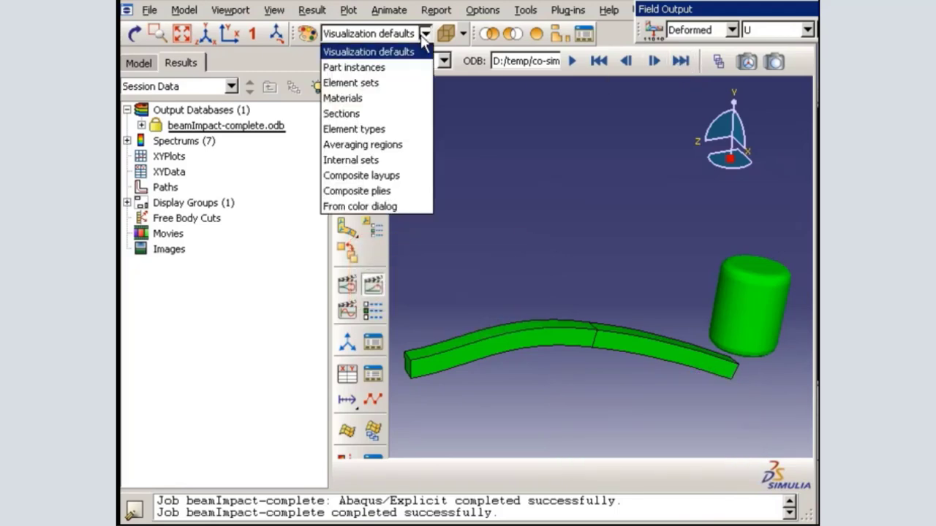
{"action": "left_click", "coordinate": [423, 67]}
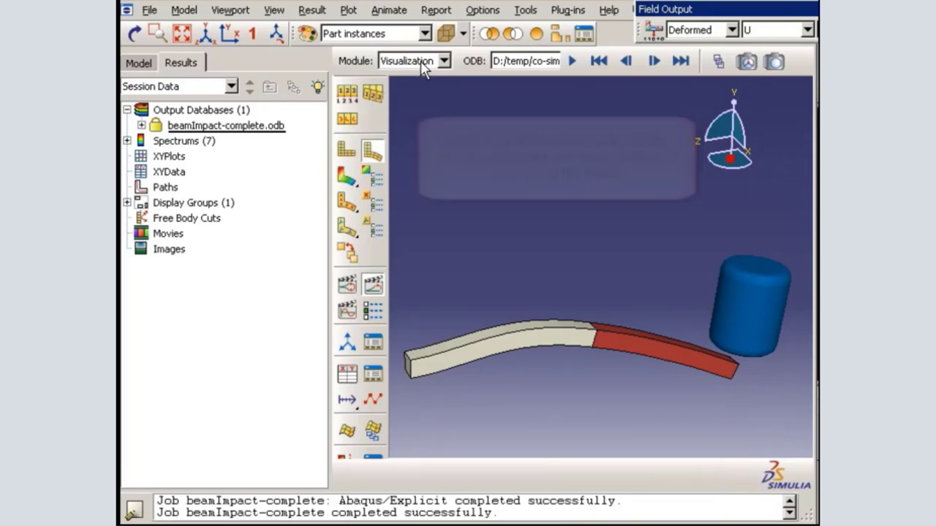
{"action": "left_click", "coordinate": [143, 65]}
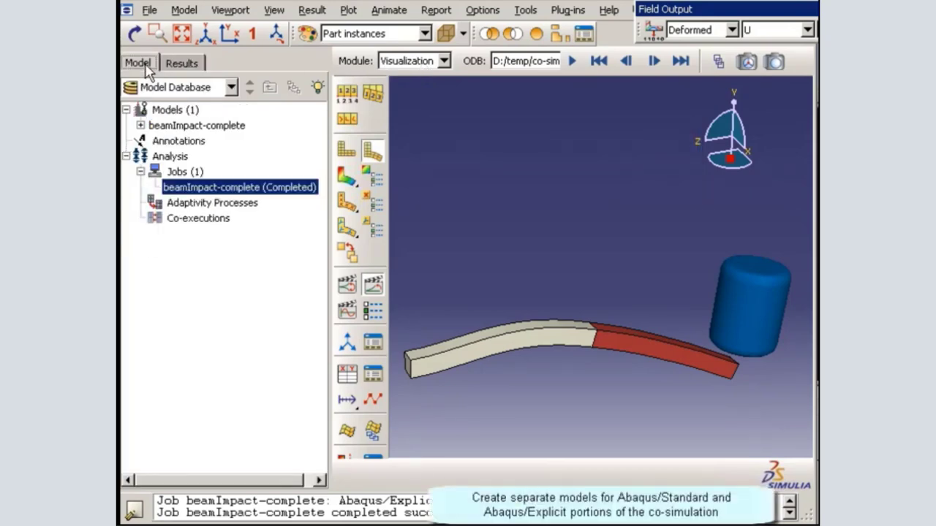
Copy beamImpact-complete as a new model named beamImpact-cosim-std.
{"action": "right_click", "coordinate": [174, 126]}
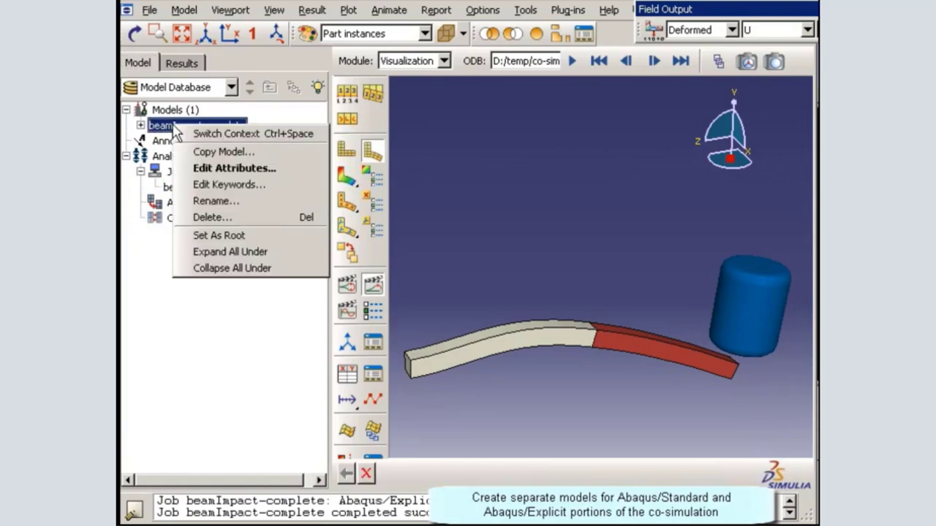
{"action": "left_click", "coordinate": [197, 151]}
{"action": "left_click_drag", "start_coordinate": [194, 159], "coordinate": [252, 159]}
{"action": "type", "text": "cosim-std"}
{"action": "key", "text": "Return"}
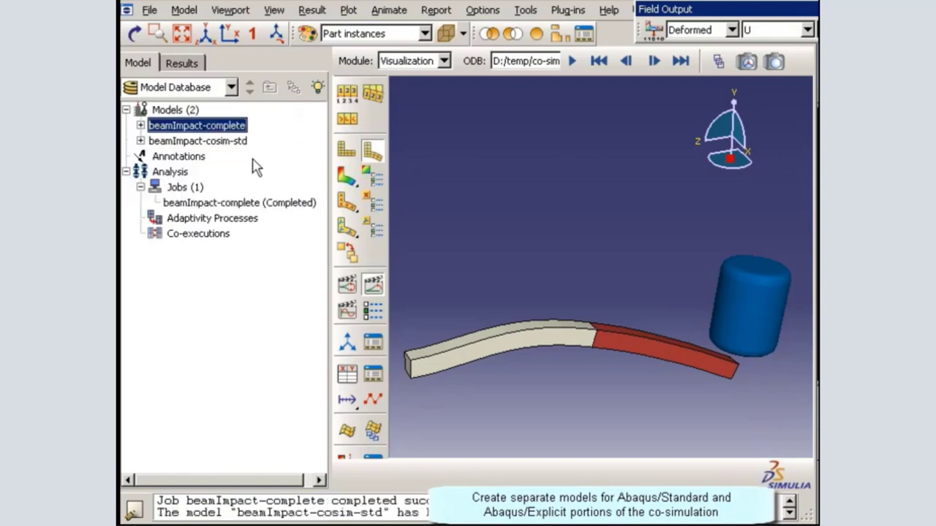
Copy beamImpact-complete again as a model named beamImpact-cosim-xpl.
{"action": "right_click", "coordinate": [228, 127]}
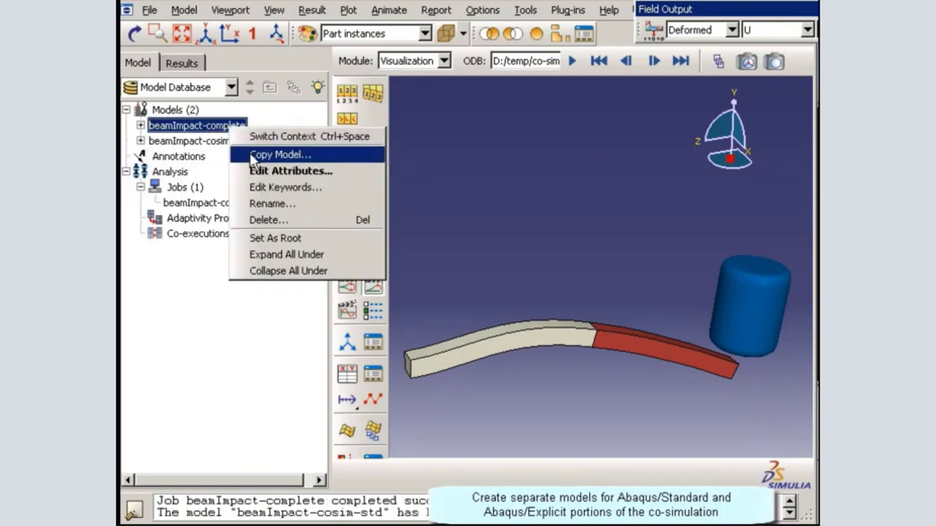
{"action": "left_click", "coordinate": [249, 154]}
{"action": "left_click_drag", "start_coordinate": [249, 153], "coordinate": [194, 159]}
{"action": "type", "text": "cosim-xpl"}
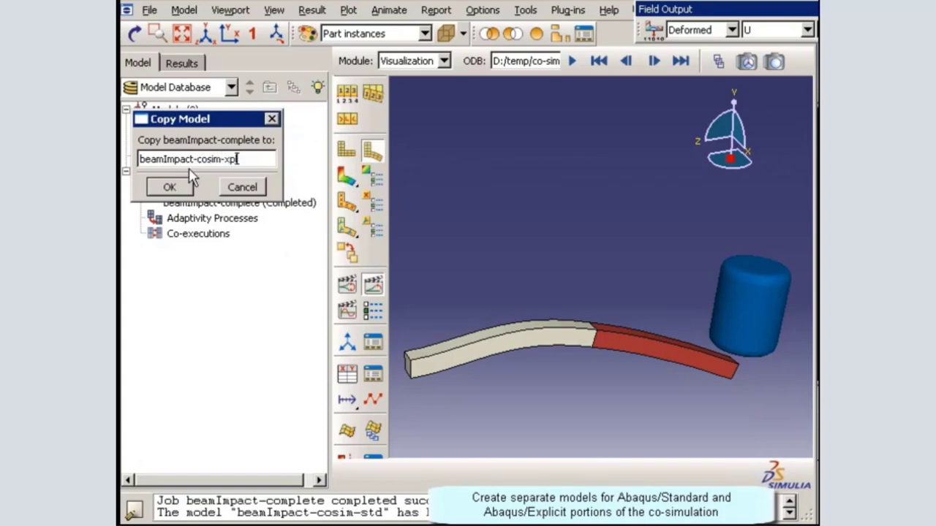
{"action": "left_click", "coordinate": [187, 187]}
Expand beamImpact-cosim-xpl's assembly instances and make that model current for beamRoot-1.
{"action": "left_click", "coordinate": [140, 152]}
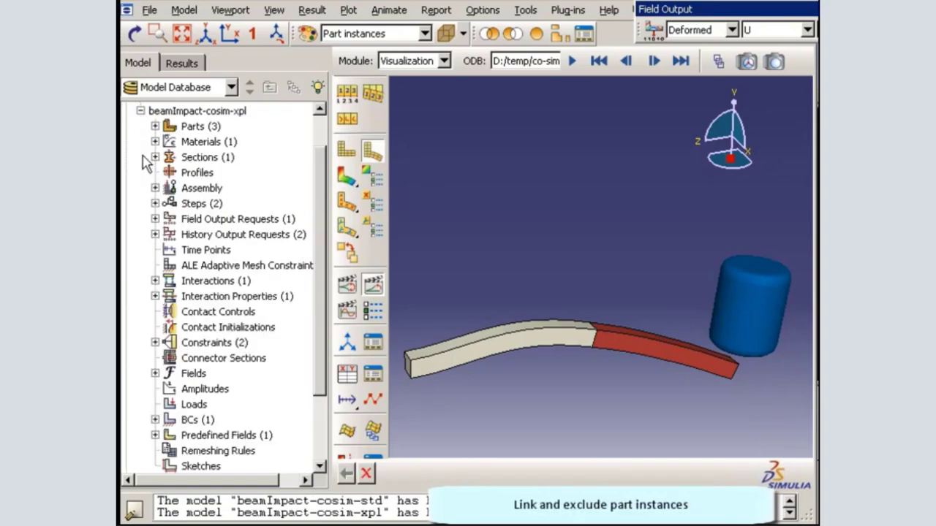
{"action": "left_click", "coordinate": [155, 188]}
{"action": "left_click", "coordinate": [169, 203]}
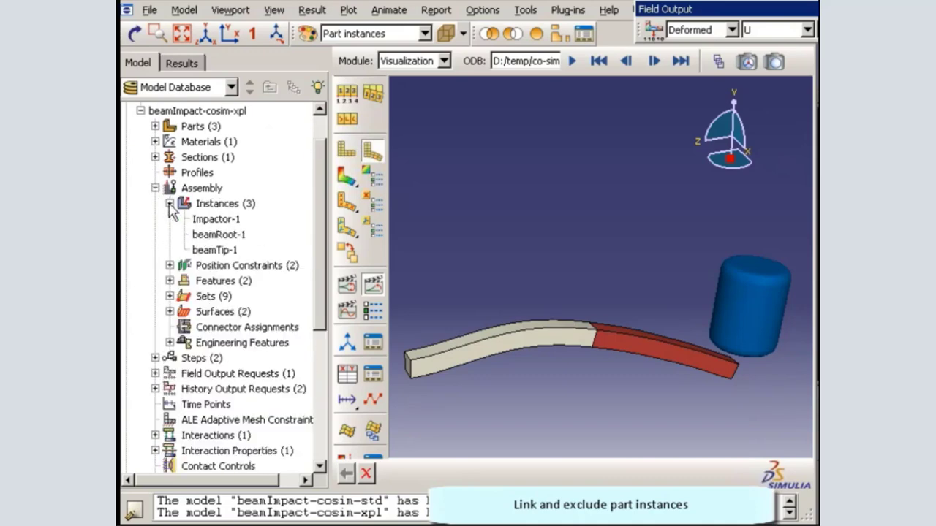
{"action": "right_click", "coordinate": [228, 236]}
{"action": "left_click", "coordinate": [241, 242]}
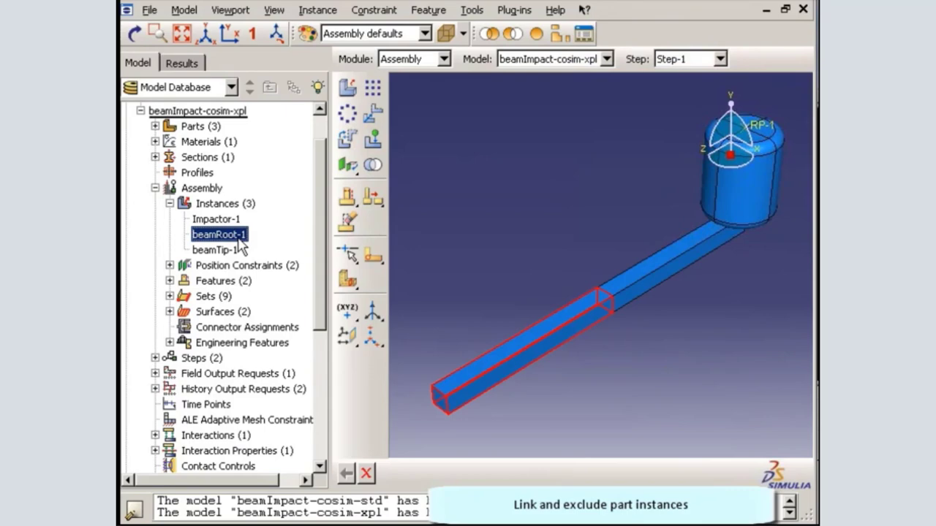
Link beamRoot-1 to parent model beamImpact-cosim-std, also excluding it from simulation.
{"action": "right_click", "coordinate": [238, 239]}
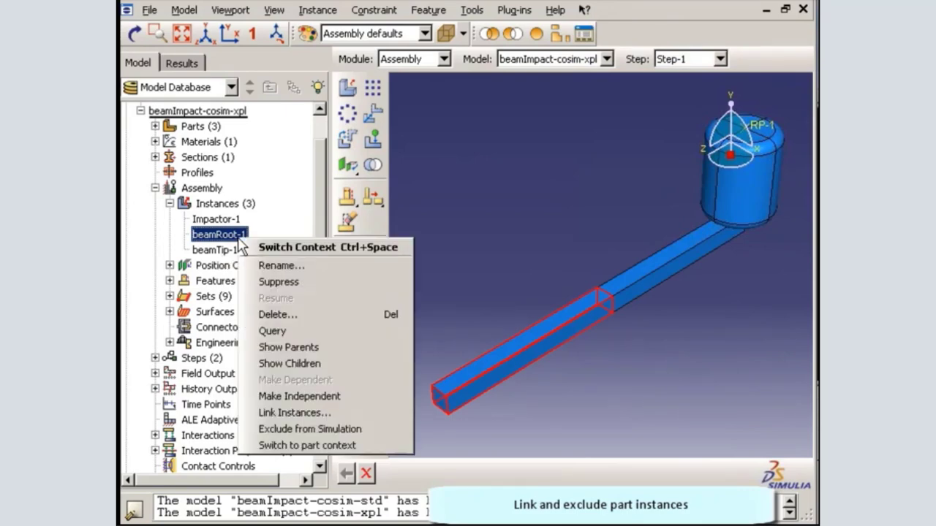
{"action": "left_click", "coordinate": [312, 413]}
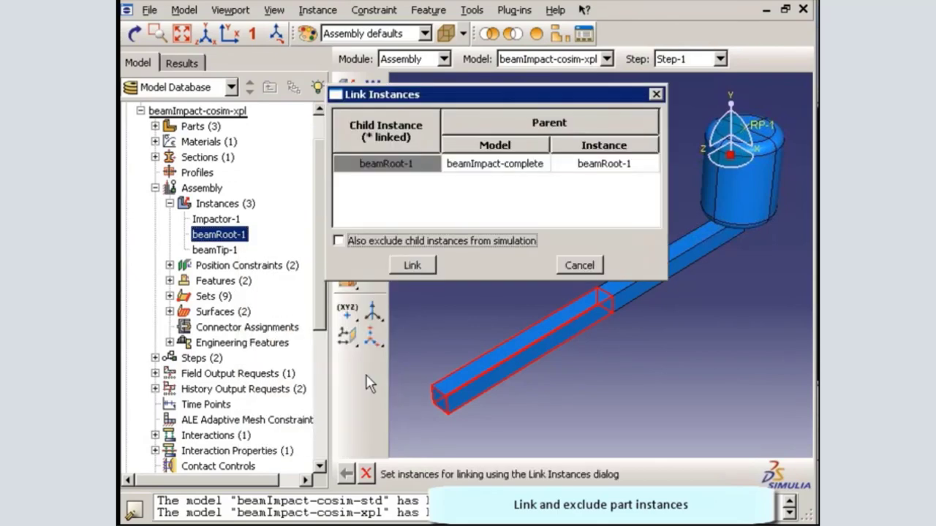
{"action": "left_click", "coordinate": [542, 167]}
{"action": "left_click", "coordinate": [543, 164]}
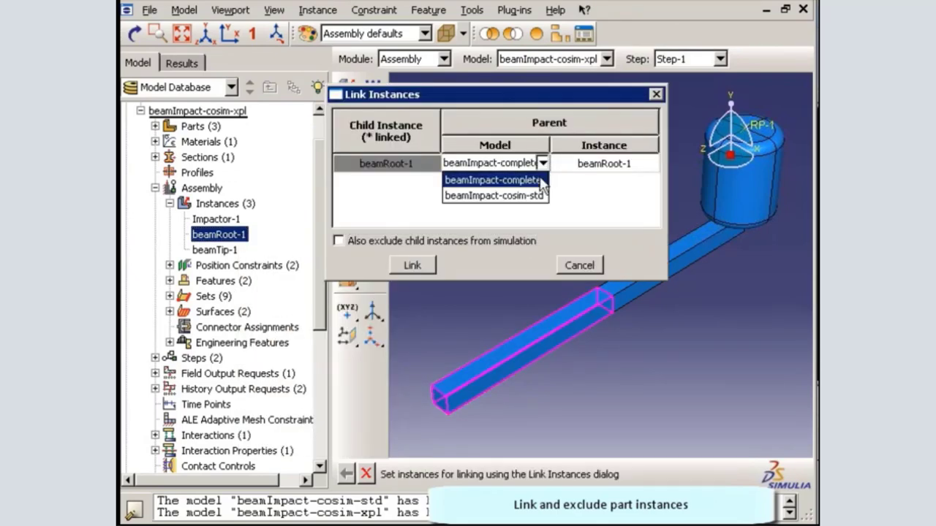
{"action": "left_click", "coordinate": [541, 196]}
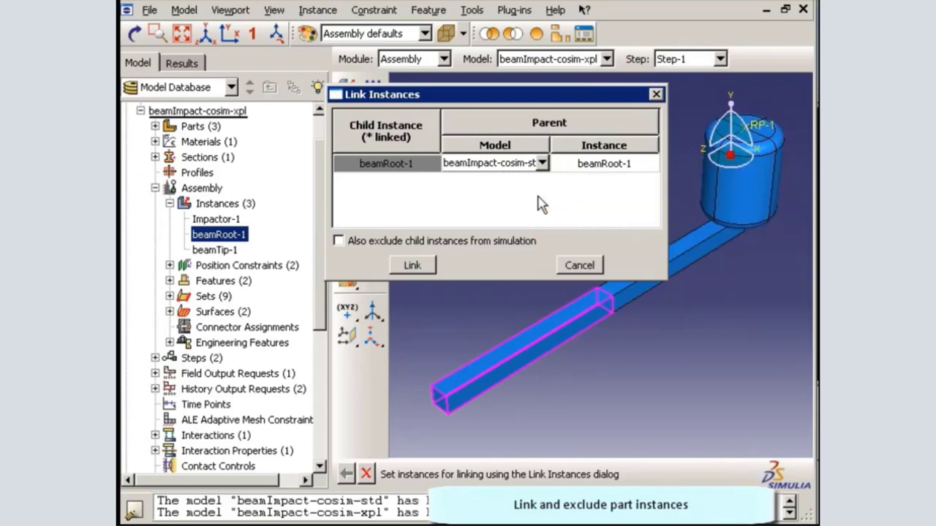
{"action": "left_click", "coordinate": [466, 243]}
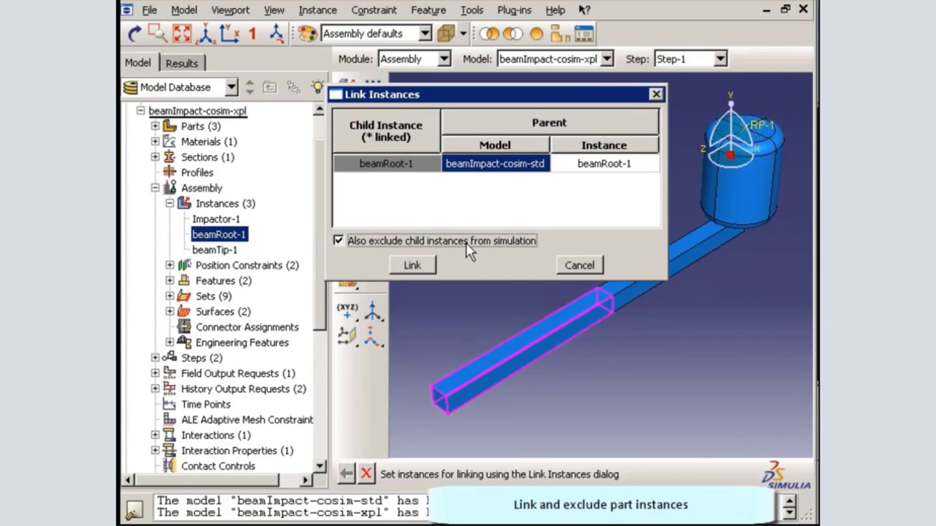
{"action": "left_click", "coordinate": [429, 266]}
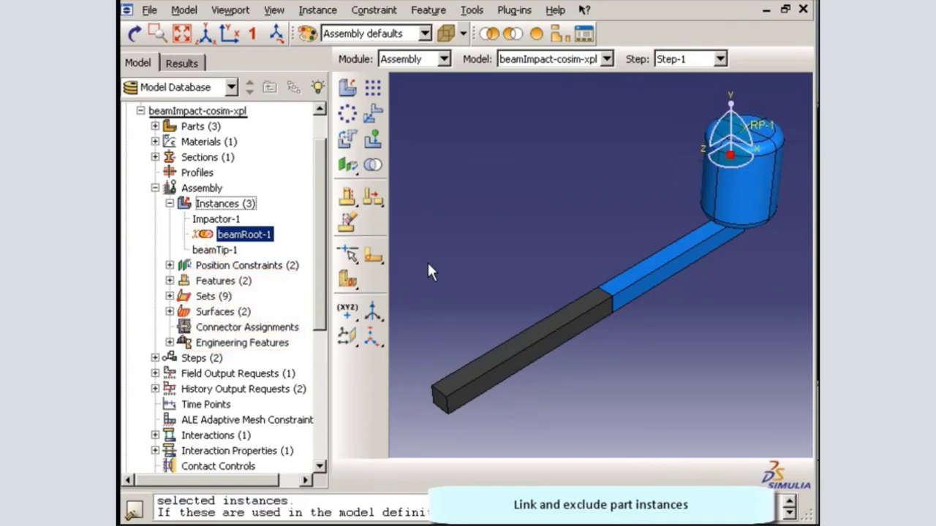
Select the beamTip-1 and Impactor-1 instances in beamImpact-cosim-std's assembly.
{"action": "left_click", "coordinate": [140, 111]}
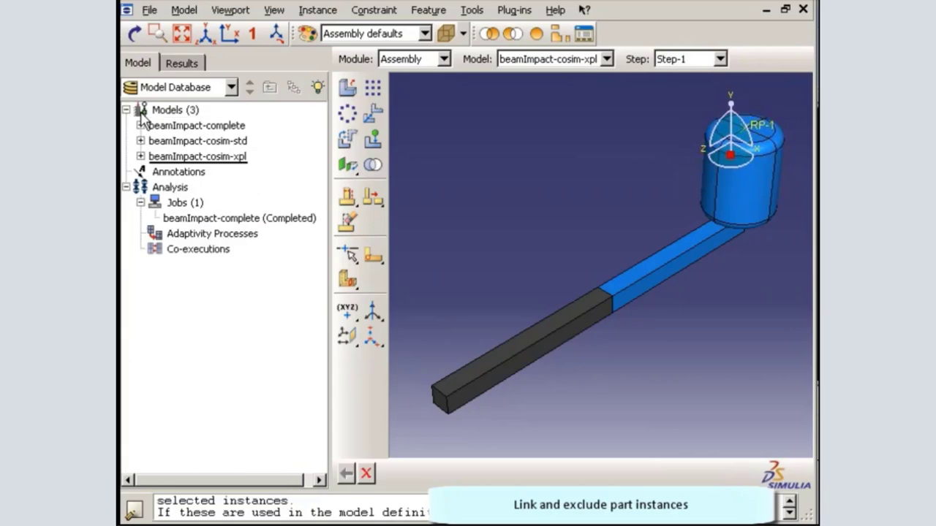
{"action": "left_click", "coordinate": [141, 141]}
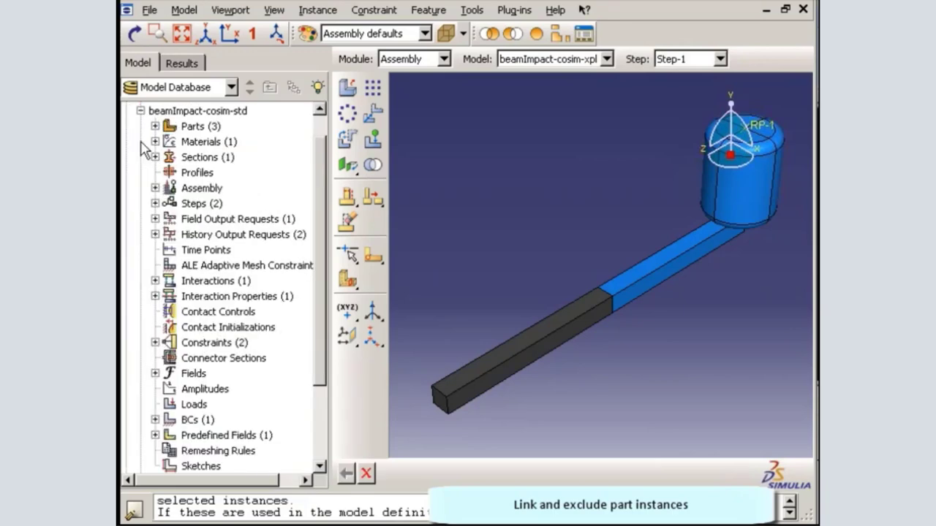
{"action": "left_click", "coordinate": [155, 188]}
{"action": "left_click", "coordinate": [169, 203]}
{"action": "left_click", "coordinate": [208, 250]}
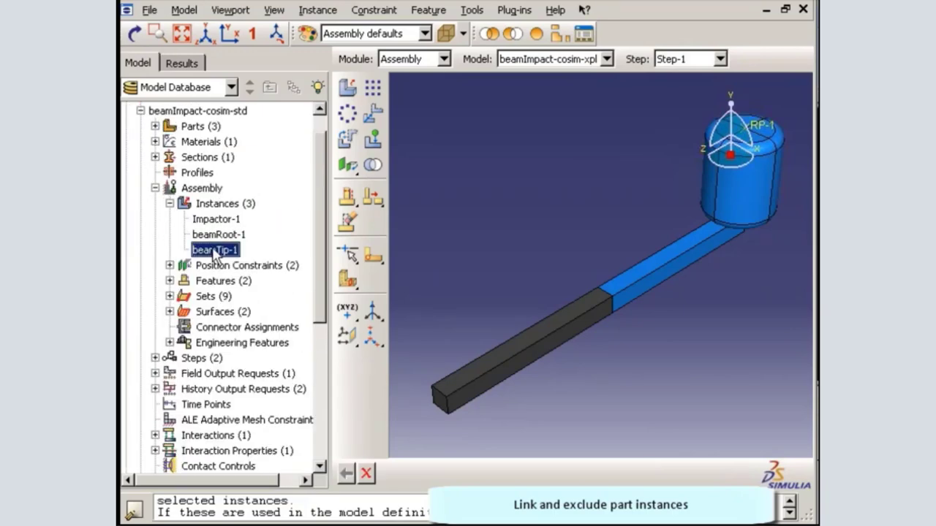
{"action": "left_click", "coordinate": [215, 222], "text": "ctrl"}
{"action": "right_click", "coordinate": [216, 231]}
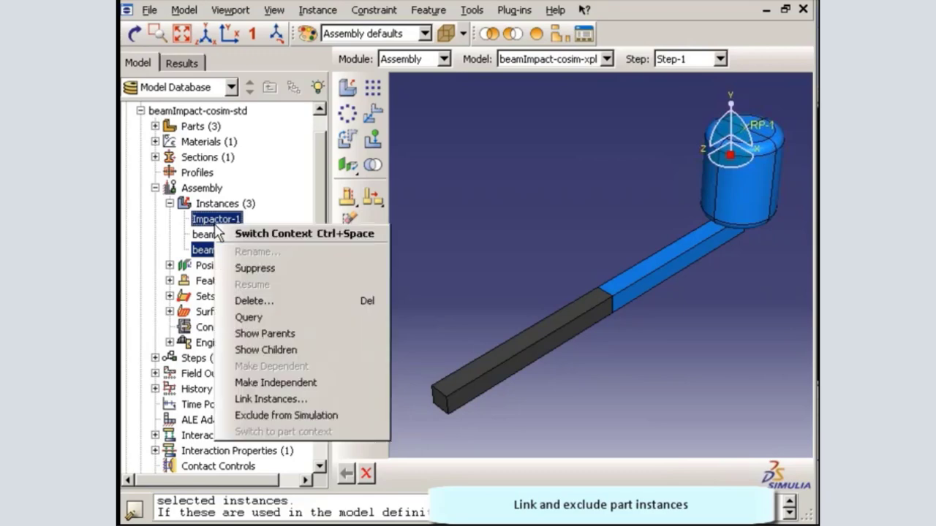
Link both instances to parent model beamImpact-cosim-xpl and exclude them from simulation.
{"action": "left_click", "coordinate": [272, 391]}
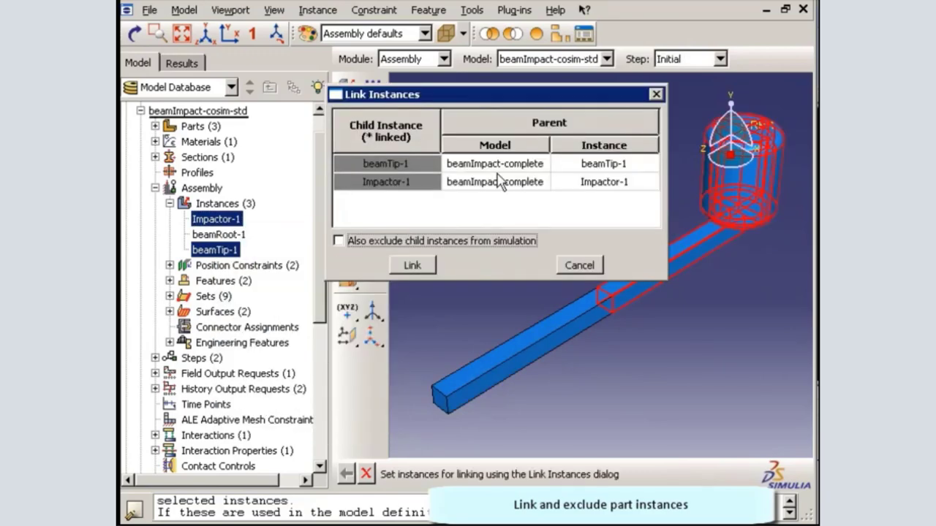
{"action": "left_click", "coordinate": [541, 165]}
{"action": "left_click", "coordinate": [541, 164]}
{"action": "left_click", "coordinate": [539, 192]}
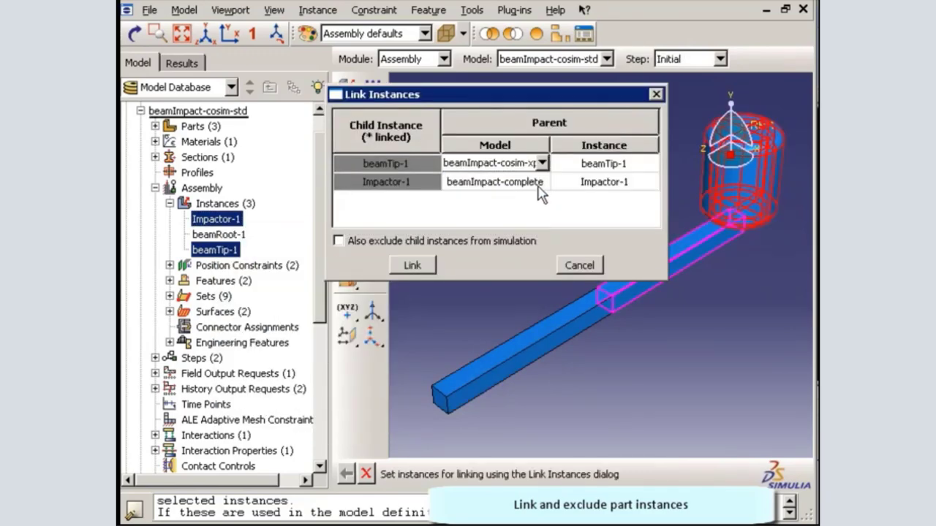
{"action": "left_click", "coordinate": [512, 182]}
{"action": "left_click", "coordinate": [542, 181]}
{"action": "left_click", "coordinate": [538, 212]}
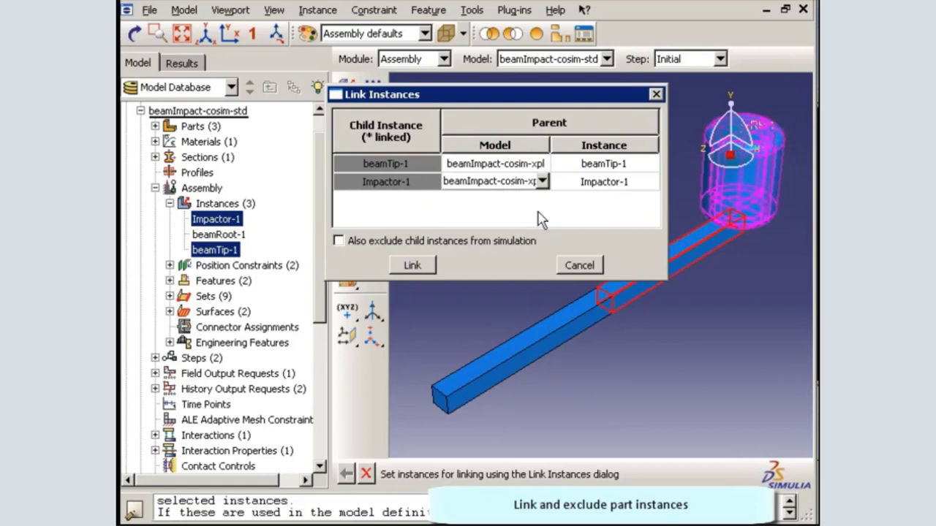
{"action": "left_click", "coordinate": [535, 243]}
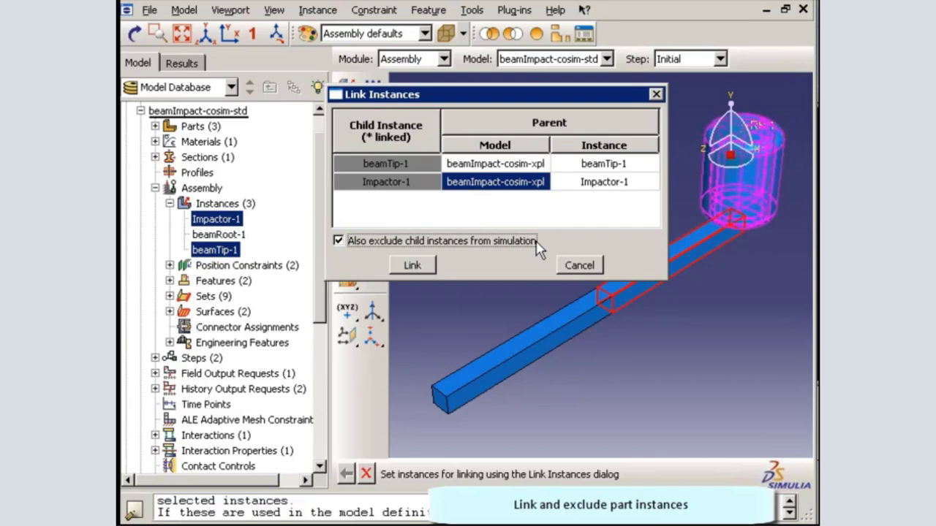
{"action": "left_click", "coordinate": [418, 263]}
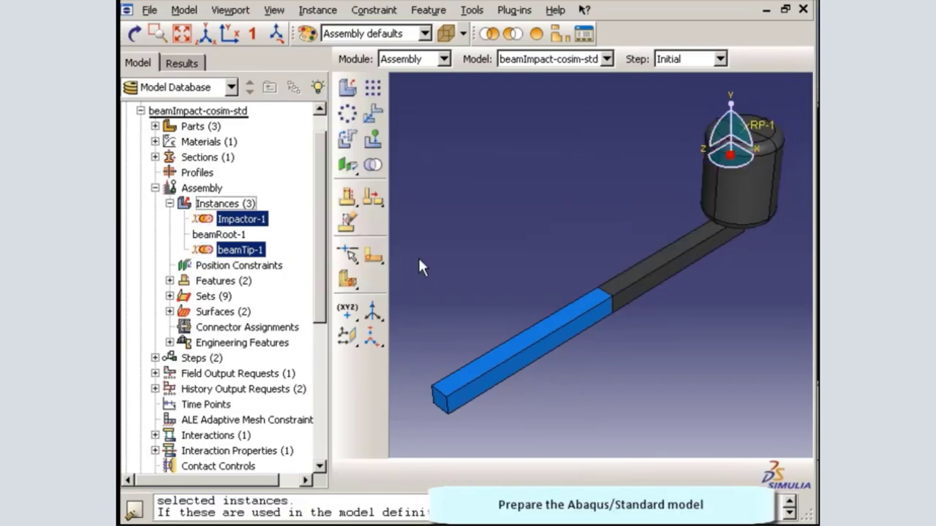
Replace Step-1 with a Dynamic, Implicit step with time period 0.3.
{"action": "left_click", "coordinate": [155, 358]}
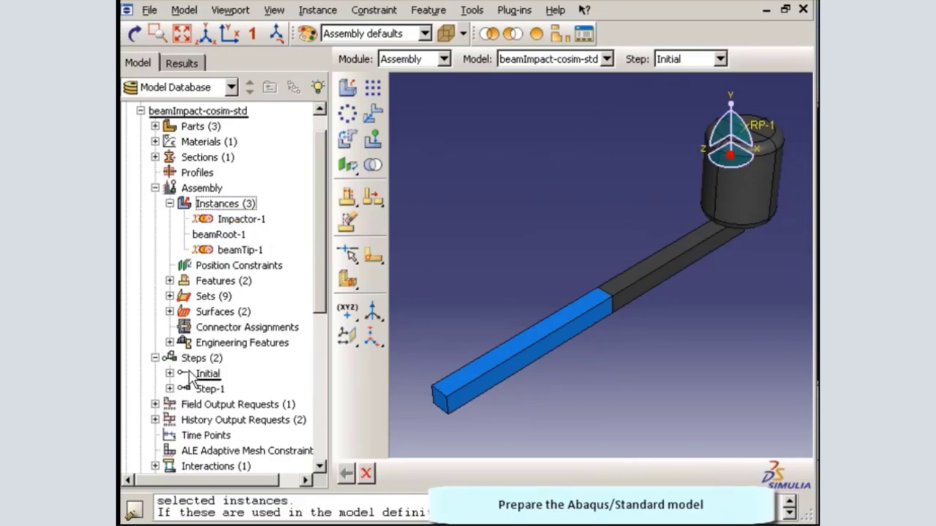
{"action": "right_click", "coordinate": [218, 390]}
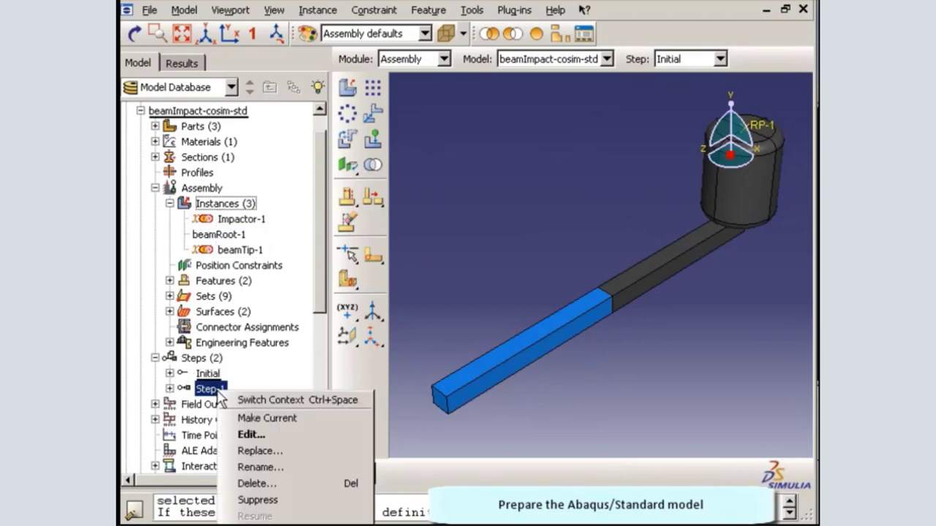
{"action": "left_click", "coordinate": [269, 456]}
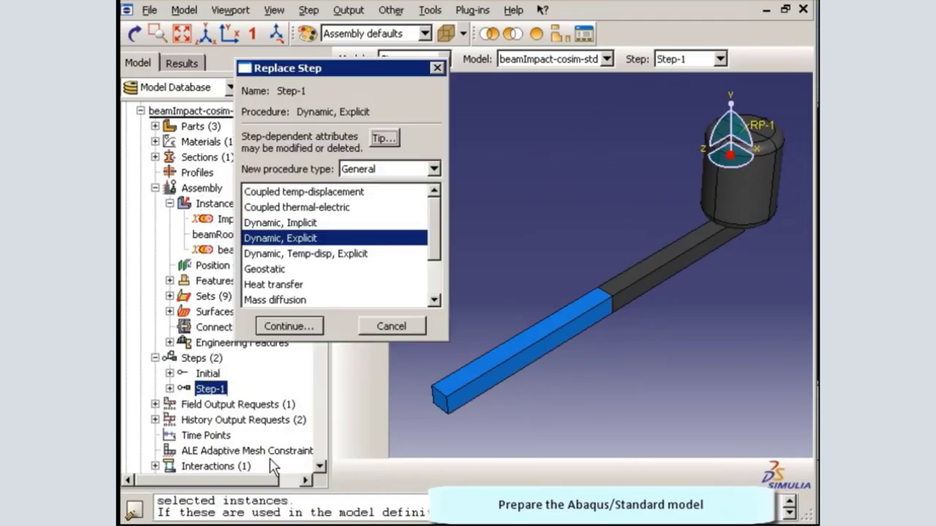
{"action": "left_click", "coordinate": [307, 223]}
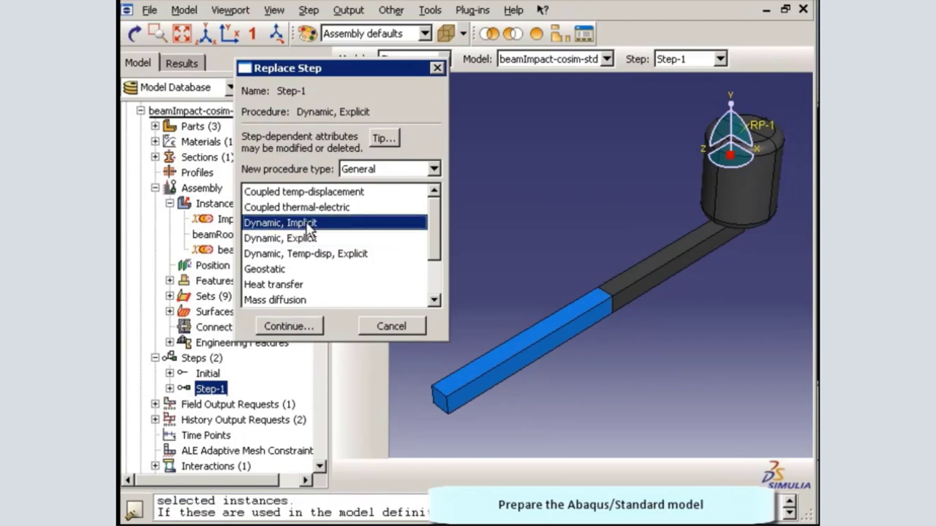
{"action": "left_click", "coordinate": [319, 330]}
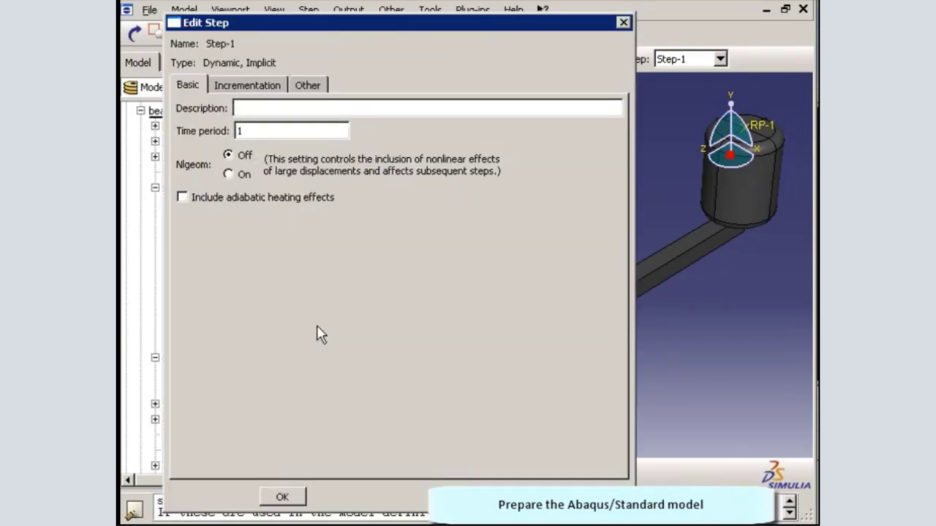
{"action": "double_click", "coordinate": [295, 131]}
{"action": "type", "text": ".3"}
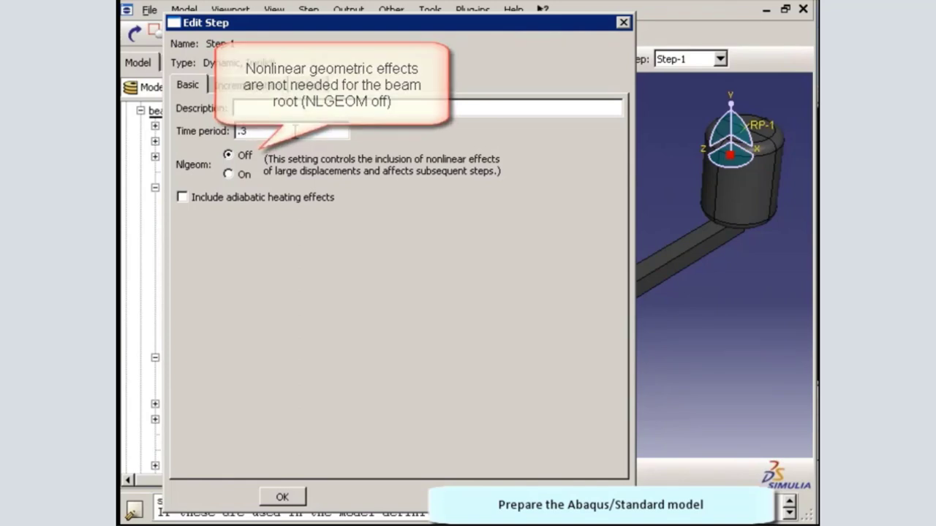
Set max increments 10000, initial increment 0.01 and half-step residual tolerance 50.
{"action": "left_click", "coordinate": [271, 89]}
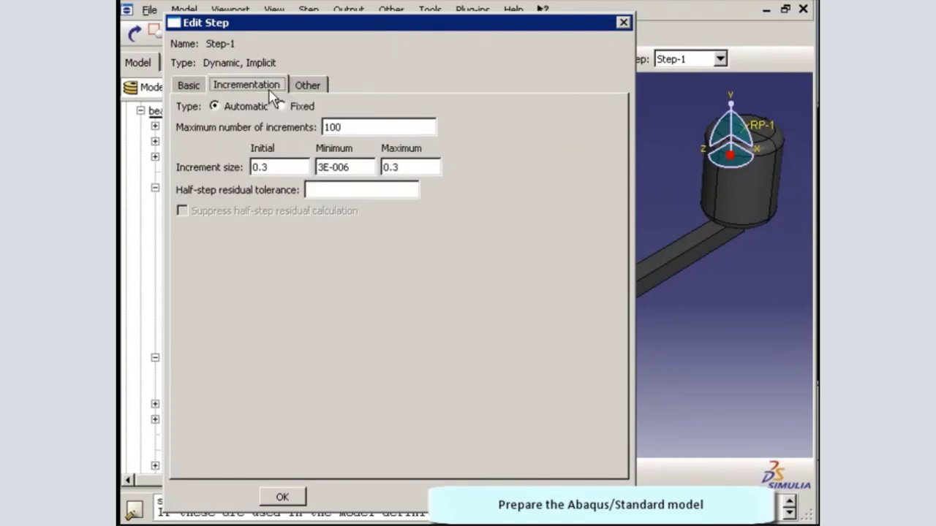
{"action": "left_click", "coordinate": [352, 127]}
{"action": "type", "text": "00"}
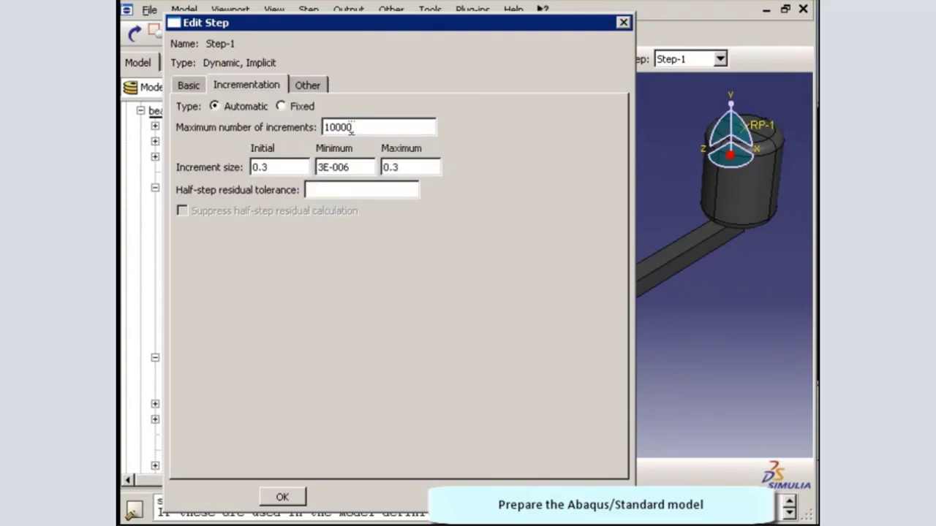
{"action": "triple_click", "coordinate": [293, 164]}
{"action": "type", "text": "0.01"}
{"action": "left_click", "coordinate": [329, 192]}
{"action": "type", "text": "50"}
{"action": "left_click", "coordinate": [301, 501]}
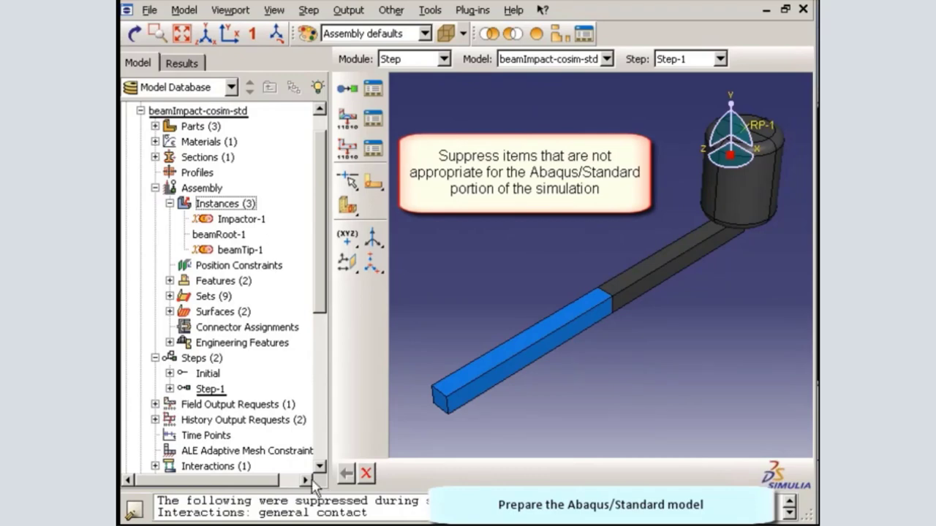
Suppress the H-Output-2-tip history output and the impactor velocity predefined field.
{"action": "scroll", "coordinate": [157, 276], "scroll_direction": "down", "scroll_amount": 6}
{"action": "scroll", "coordinate": [157, 276], "scroll_direction": "up", "scroll_amount": 3}
{"action": "left_click", "coordinate": [154, 281]}
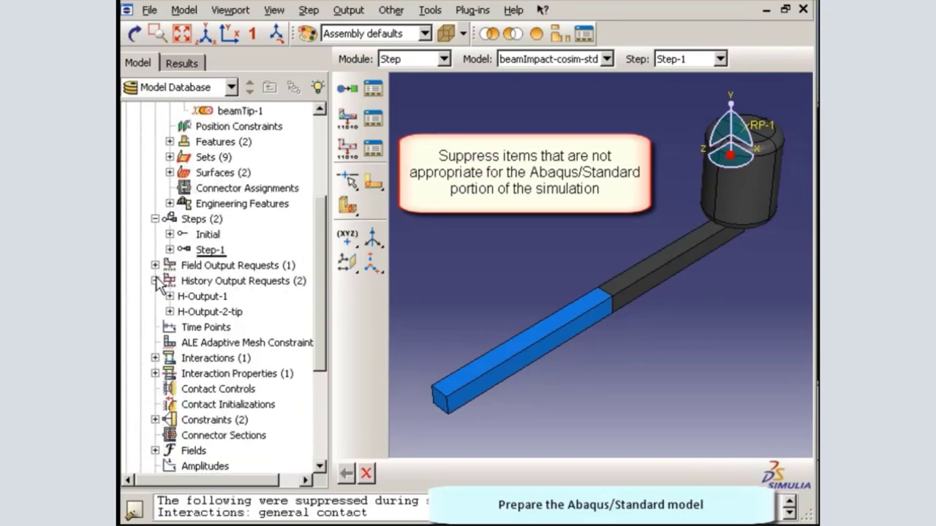
{"action": "right_click", "coordinate": [199, 312]}
{"action": "left_click", "coordinate": [275, 407]}
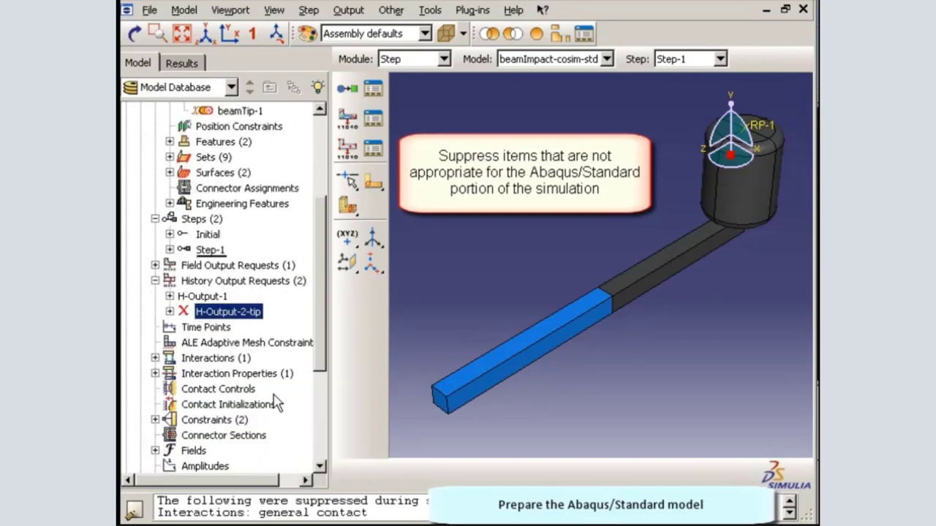
{"action": "scroll", "coordinate": [276, 405], "scroll_direction": "down", "scroll_amount": 4}
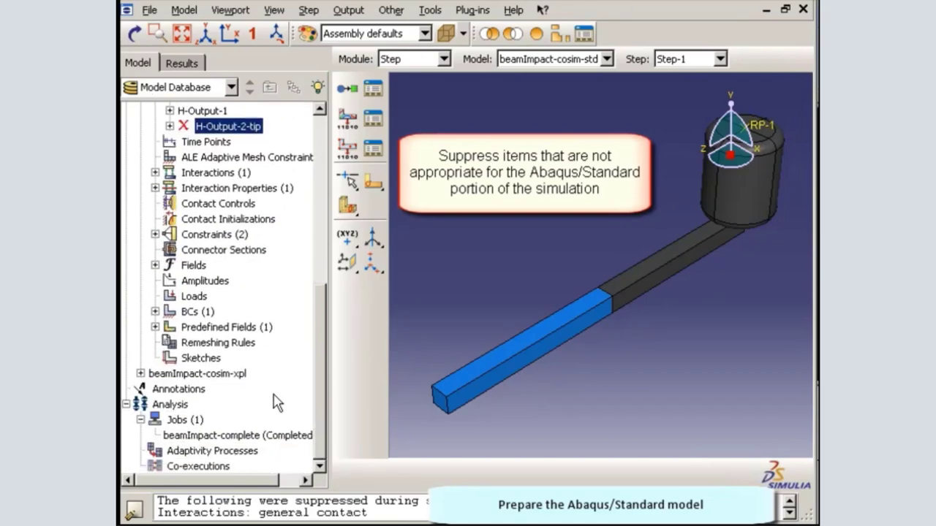
{"action": "left_click", "coordinate": [155, 327]}
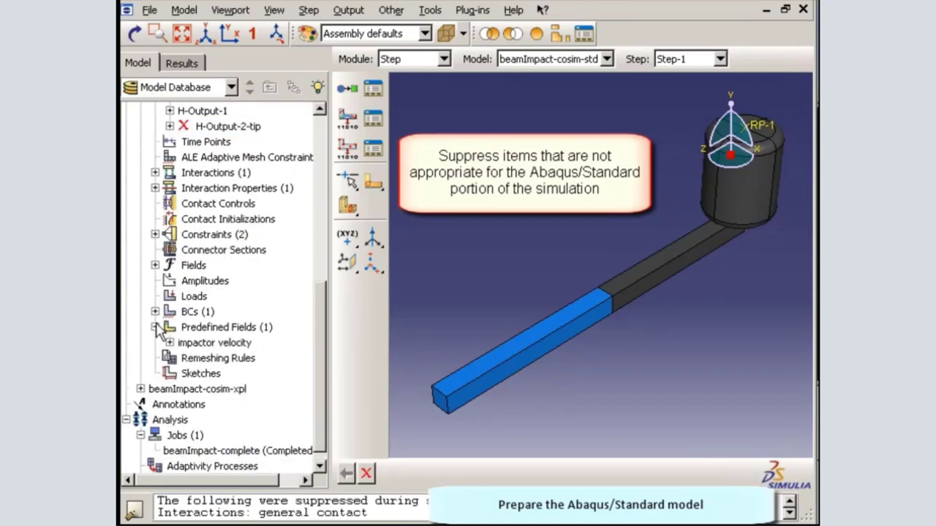
{"action": "right_click", "coordinate": [198, 343]}
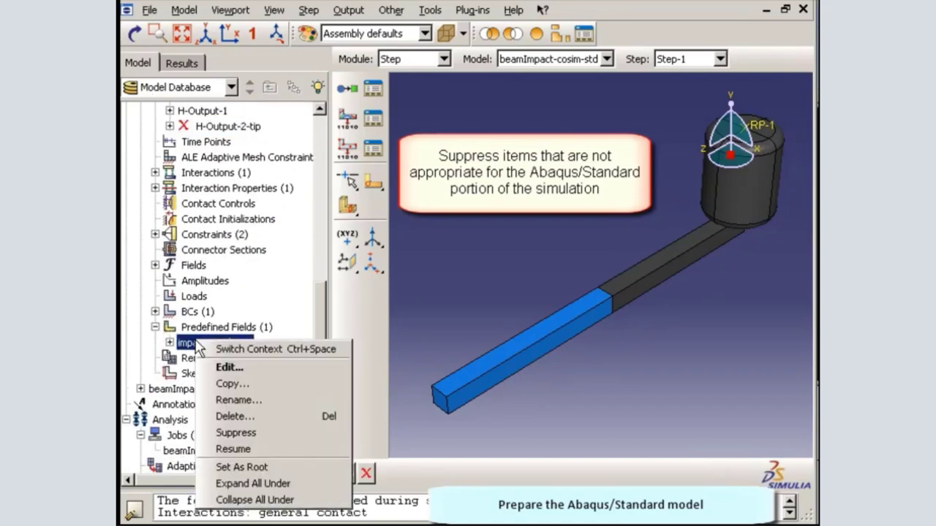
{"action": "left_click", "coordinate": [272, 432]}
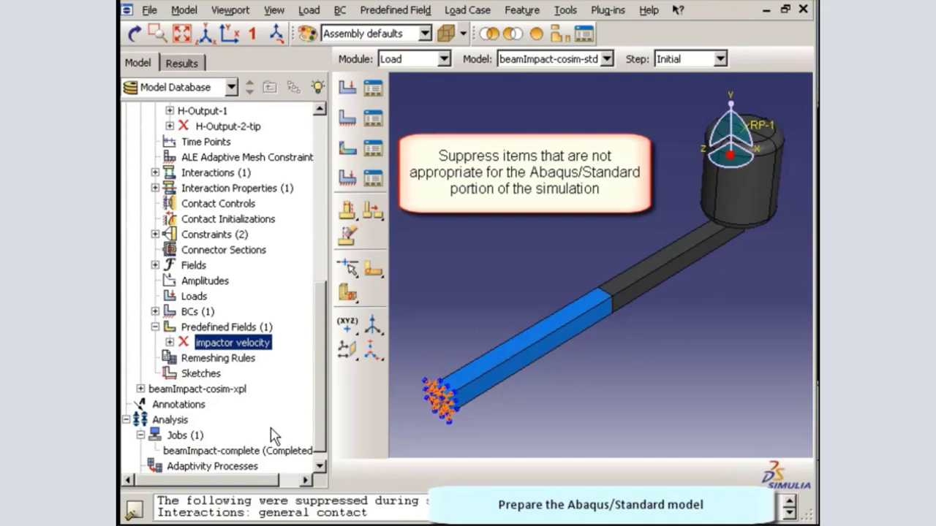
Suppress the rigid body - impactor and tie beam constraints.
{"action": "left_click", "coordinate": [155, 234]}
{"action": "right_click", "coordinate": [197, 252]}
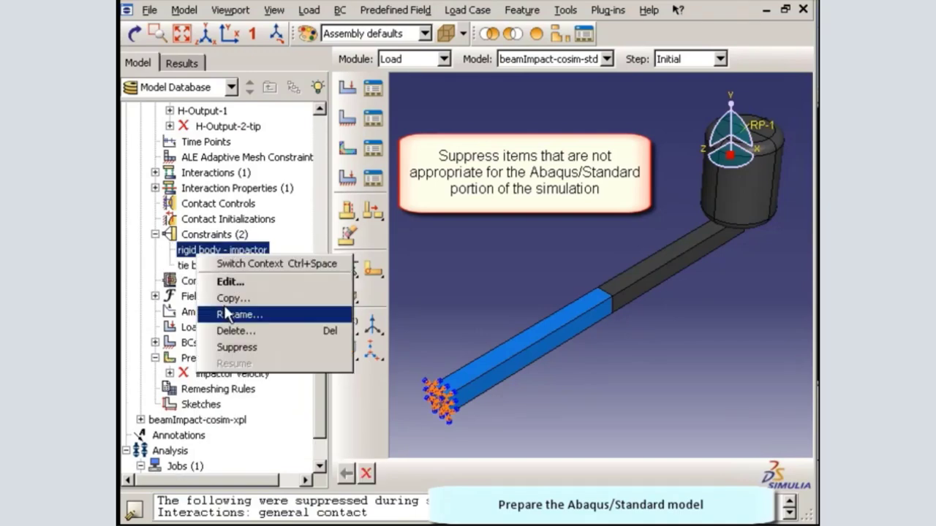
{"action": "left_click", "coordinate": [247, 348]}
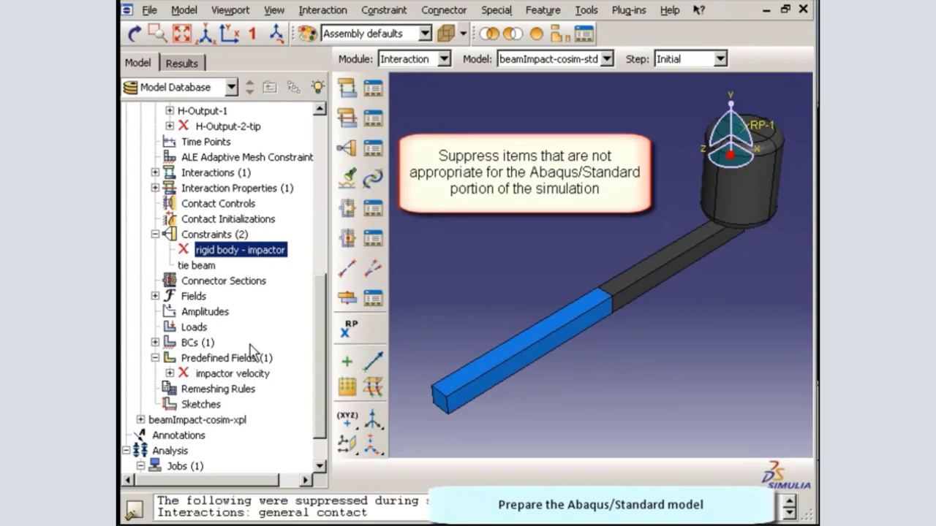
{"action": "right_click", "coordinate": [201, 267]}
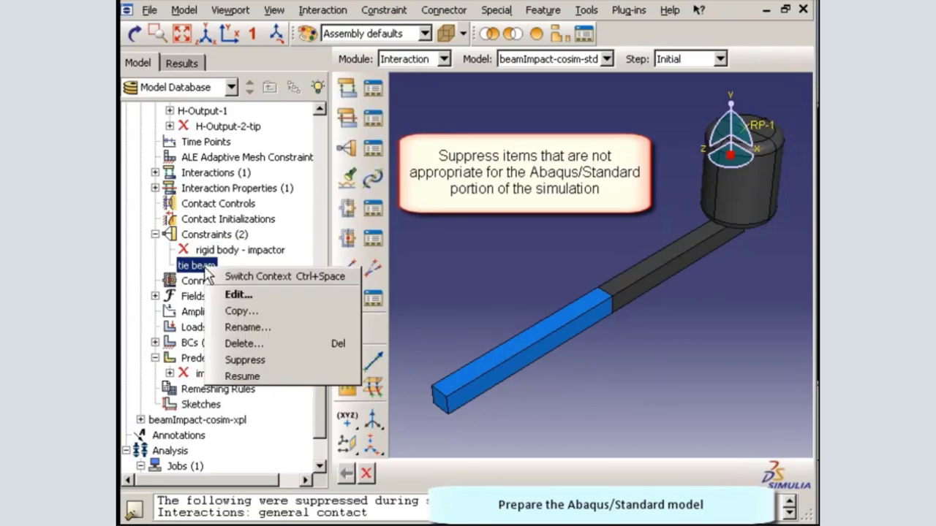
{"action": "left_click", "coordinate": [264, 359]}
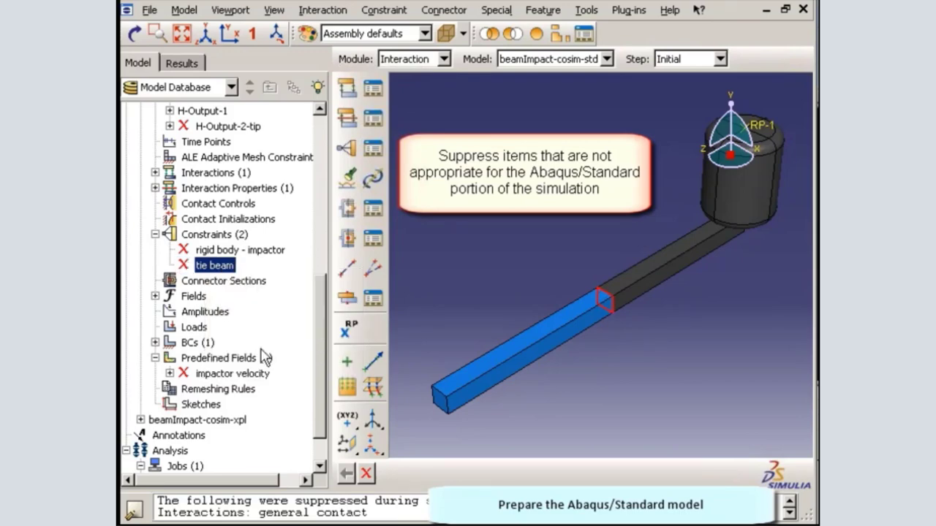
{"action": "scroll", "coordinate": [263, 359], "scroll_direction": "up", "scroll_amount": 8}
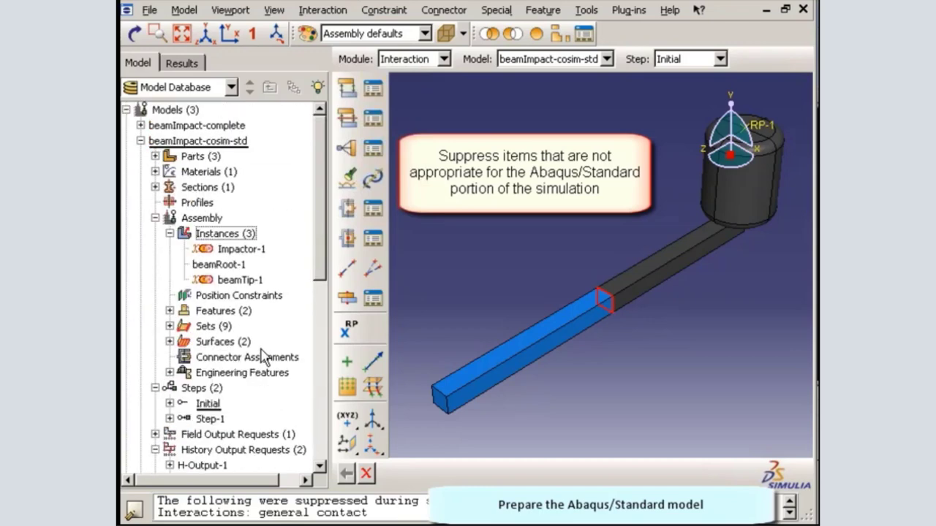
Suppress the tie beam constraint in the beamImpact-cosim-xpl model.
{"action": "left_click", "coordinate": [140, 156]}
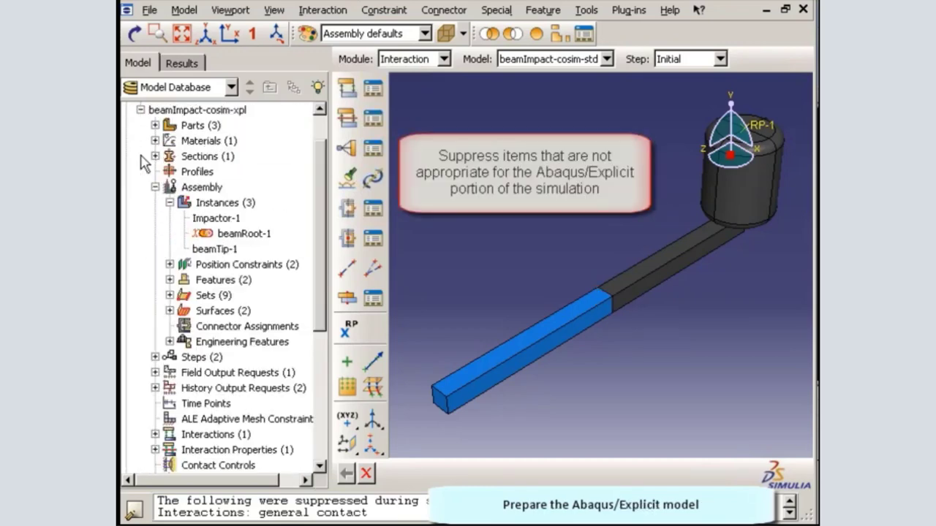
{"action": "scroll", "coordinate": [146, 165], "scroll_direction": "down", "scroll_amount": 6}
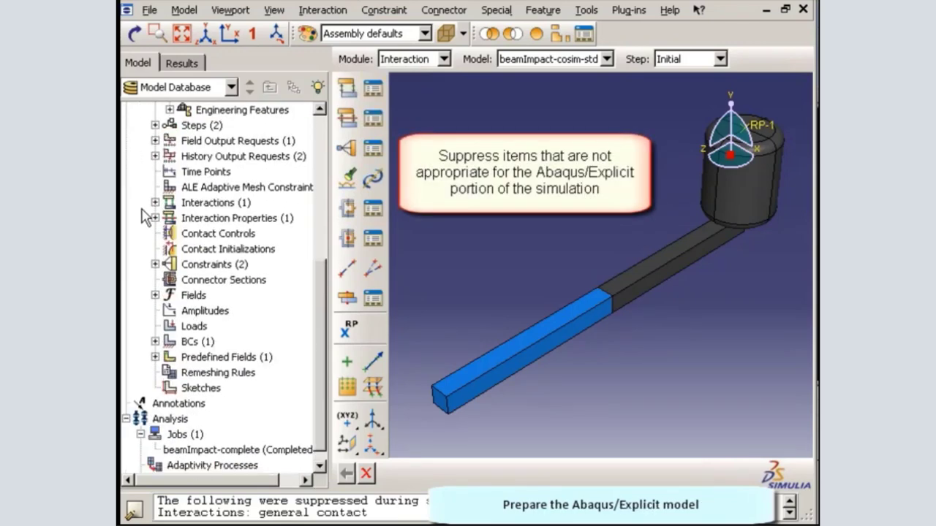
{"action": "left_click", "coordinate": [154, 264]}
{"action": "right_click", "coordinate": [182, 294]}
{"action": "left_click", "coordinate": [220, 303]}
{"action": "right_click", "coordinate": [195, 296]}
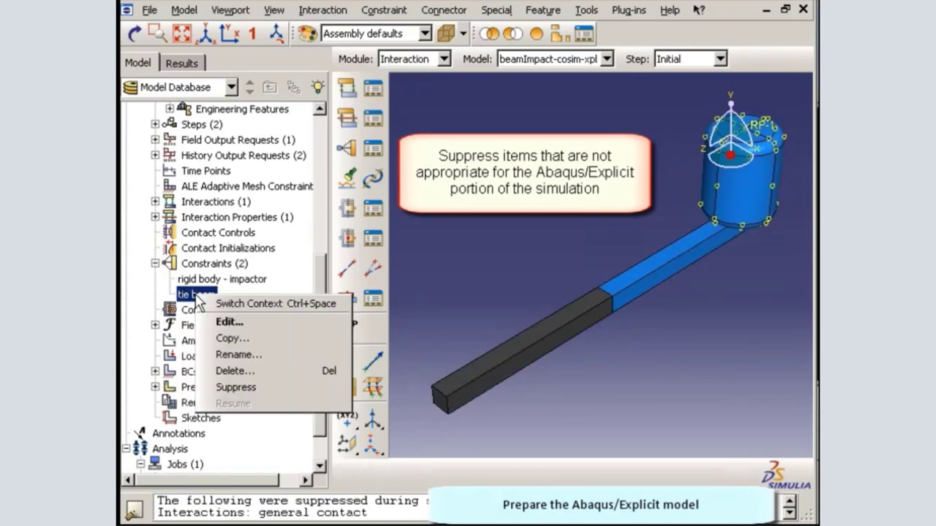
{"action": "left_click", "coordinate": [270, 389]}
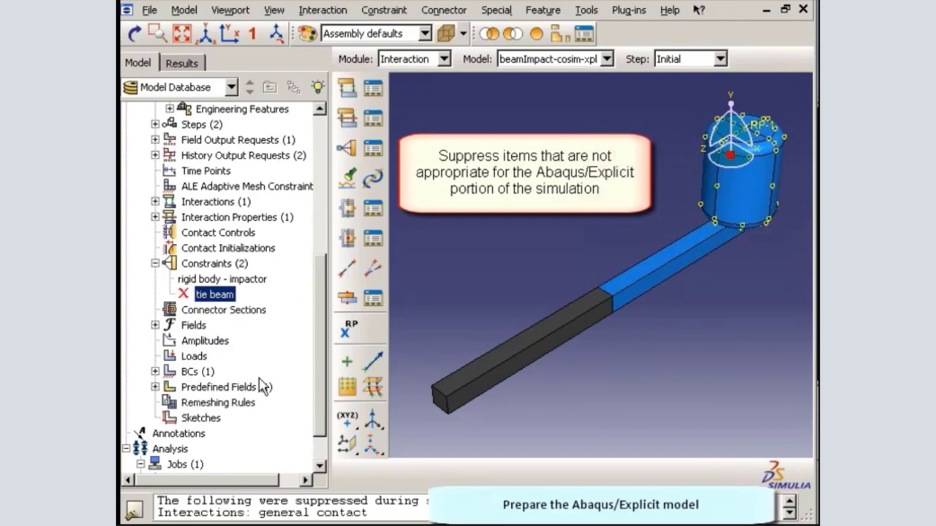
Suppress the fix end boundary condition in beamImpact-cosim-xpl.
{"action": "left_click", "coordinate": [155, 371]}
{"action": "right_click", "coordinate": [196, 392]}
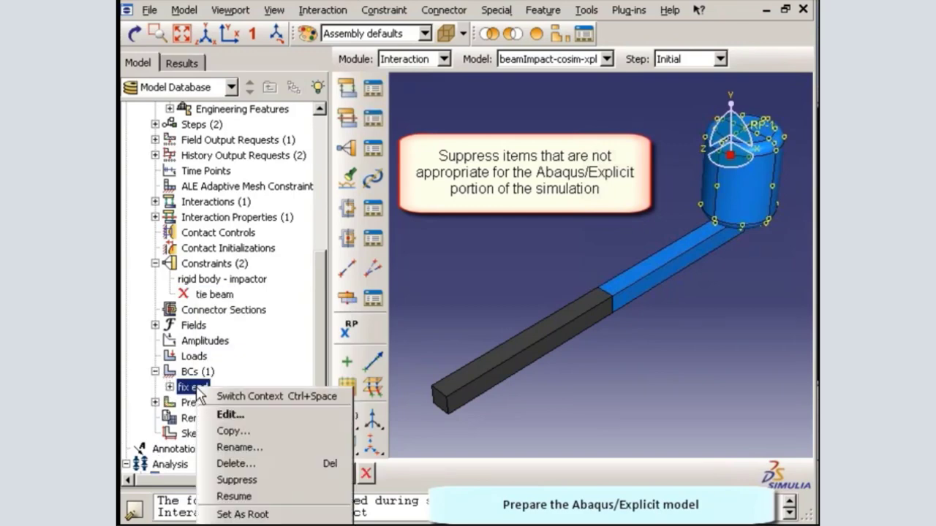
{"action": "left_click", "coordinate": [256, 479]}
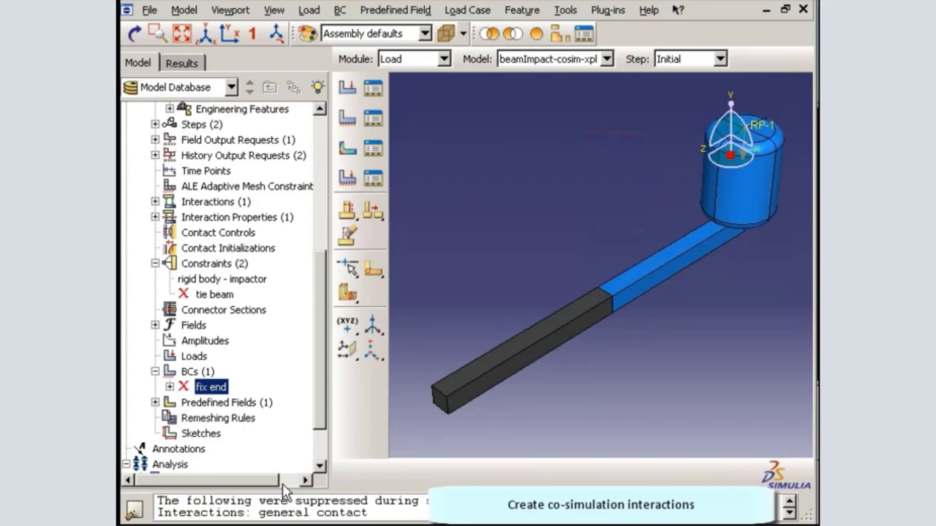
Begin a Standard-Explicit Co-simulation interaction in Step-1.
{"action": "double_click", "coordinate": [223, 201]}
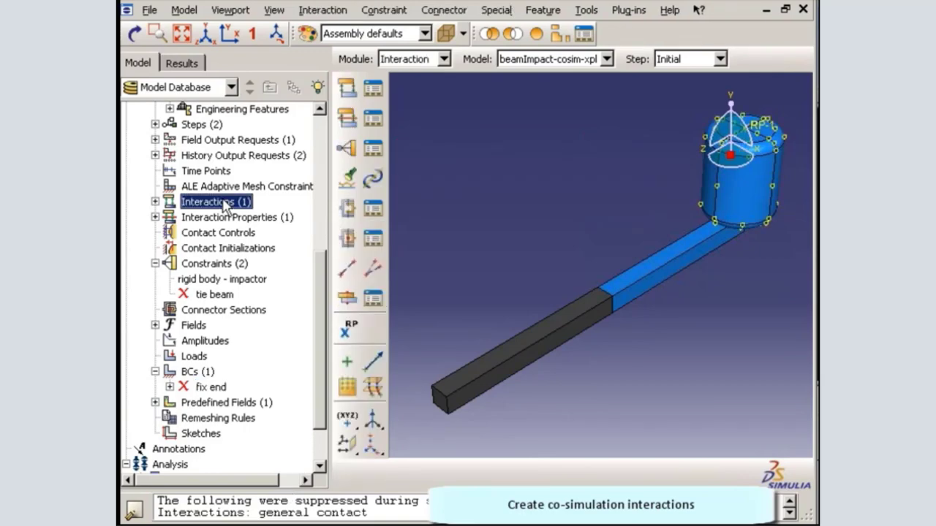
{"action": "left_click", "coordinate": [267, 150]}
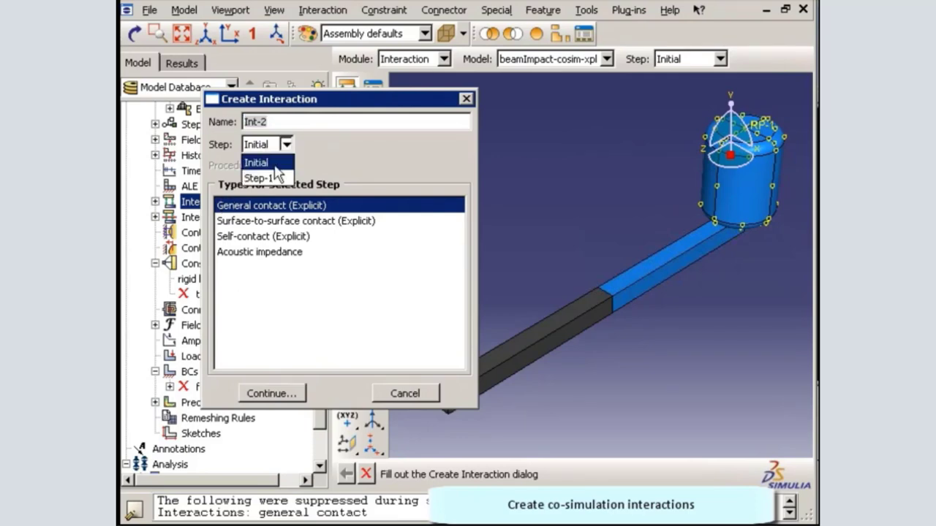
{"action": "left_click", "coordinate": [275, 178]}
{"action": "left_click", "coordinate": [314, 254]}
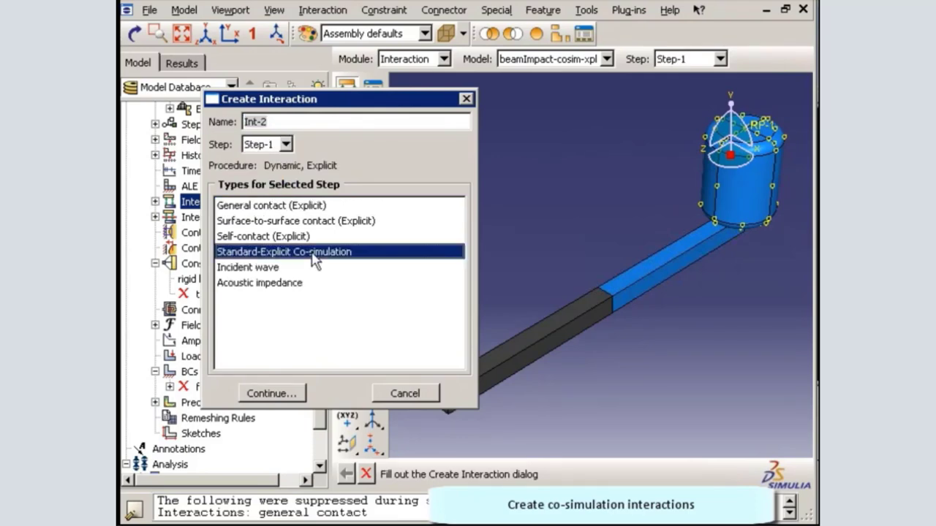
{"action": "left_click", "coordinate": [272, 393]}
Hide the dark beam root section and pick the blue beam's free end face as the coupling surface.
{"action": "left_click", "coordinate": [556, 475]}
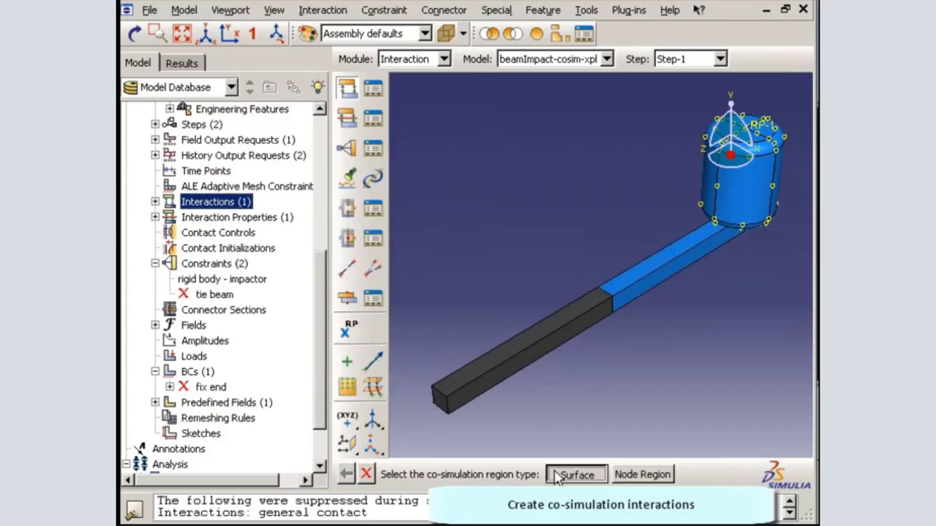
{"action": "left_click", "coordinate": [514, 35]}
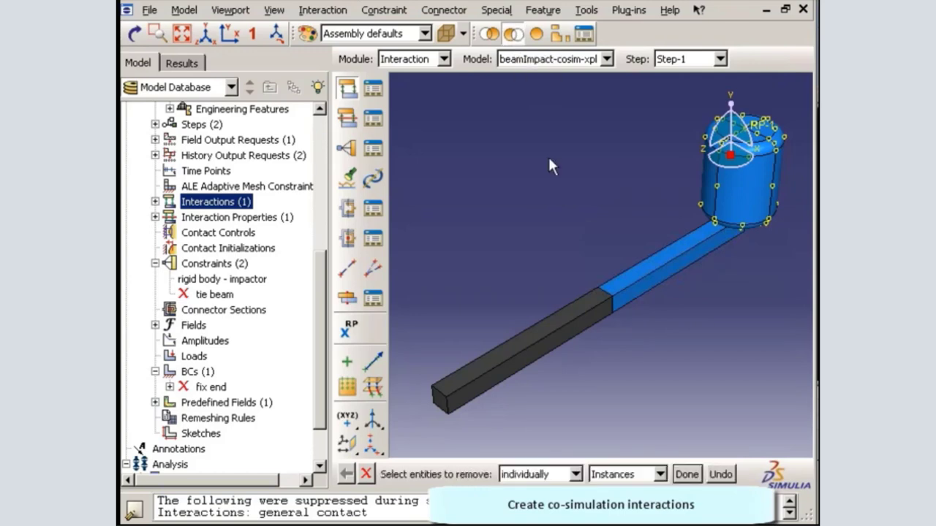
{"action": "left_click", "coordinate": [589, 316]}
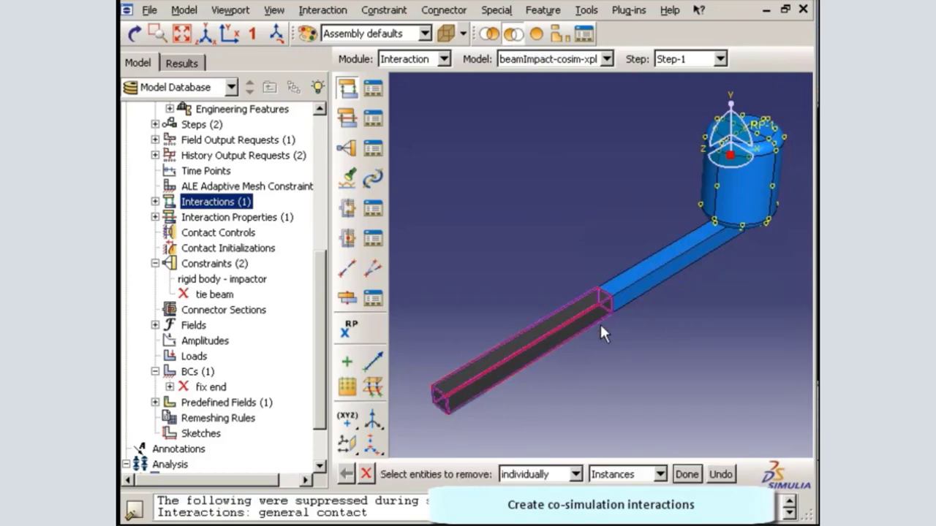
{"action": "left_click", "coordinate": [686, 474]}
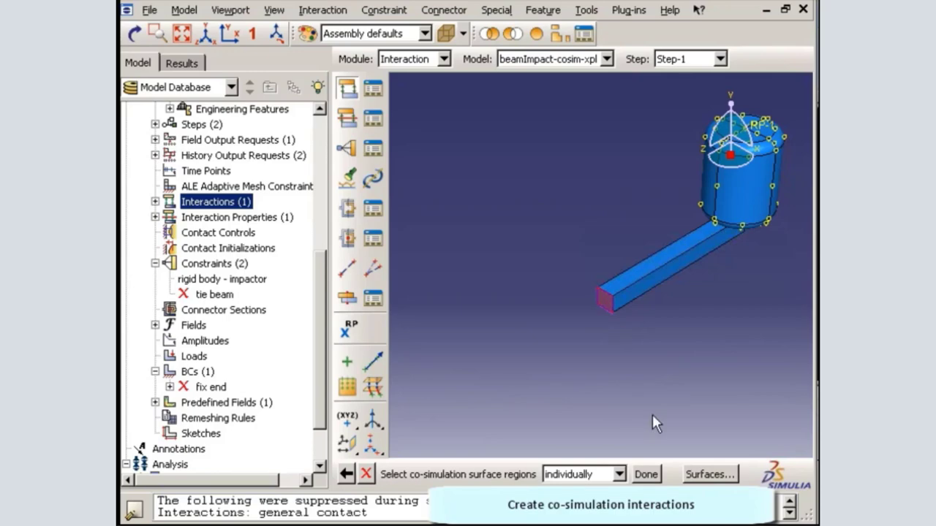
{"action": "left_click", "coordinate": [646, 475]}
Lock time steps, keep the analysis-determined coupling period, and create Int-2 in beamImpact-cosim-xpl.
{"action": "left_click", "coordinate": [444, 124]}
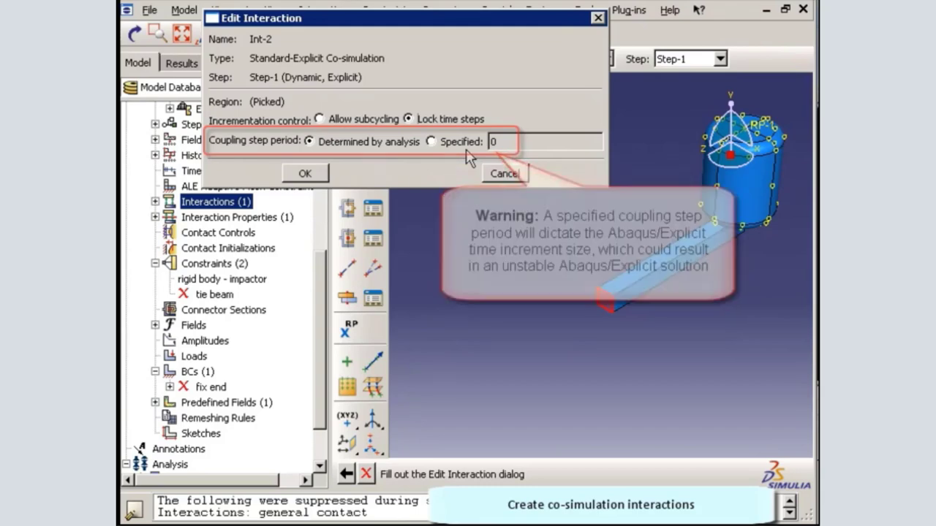
{"action": "left_click", "coordinate": [324, 175]}
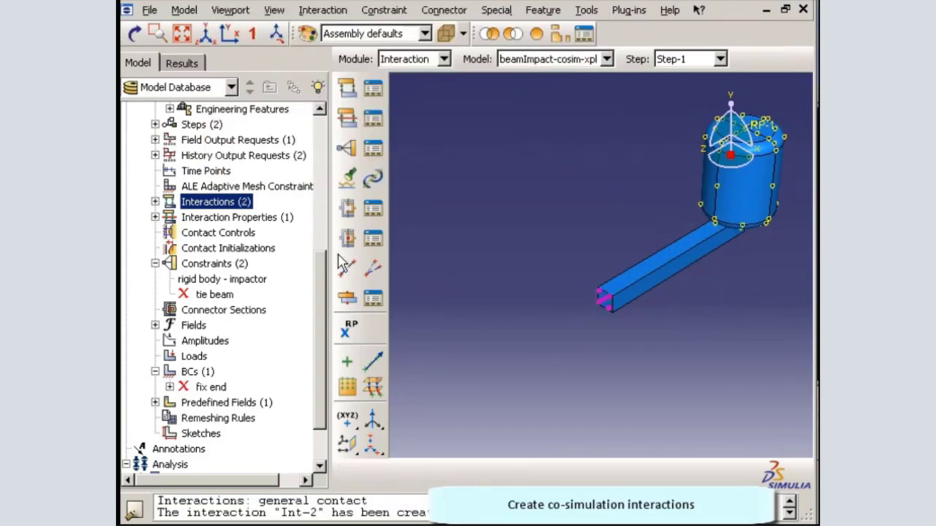
{"action": "left_click_drag", "start_coordinate": [322, 282], "coordinate": [324, 157]}
Start a Standard-Explicit Co-simulation interaction in Step-1 of beamImpact-cosim-std.
{"action": "left_click", "coordinate": [141, 127]}
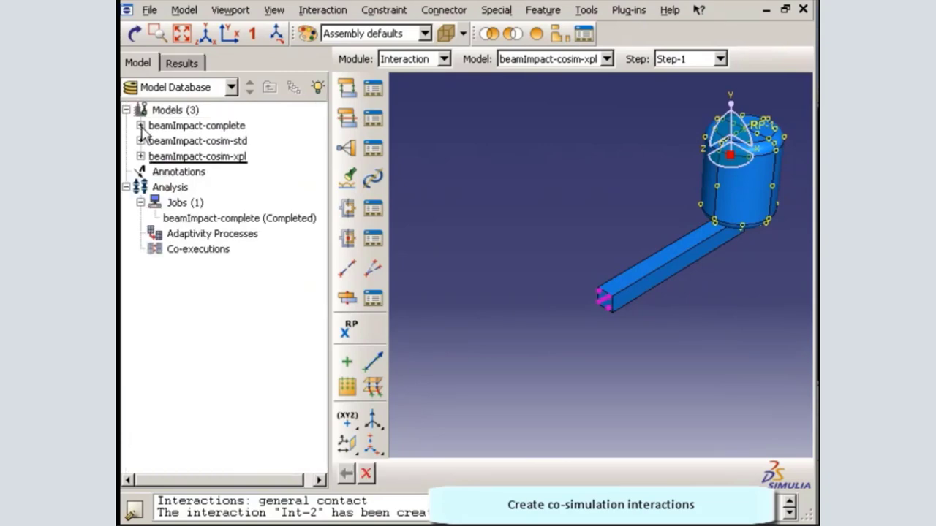
{"action": "left_click", "coordinate": [141, 139]}
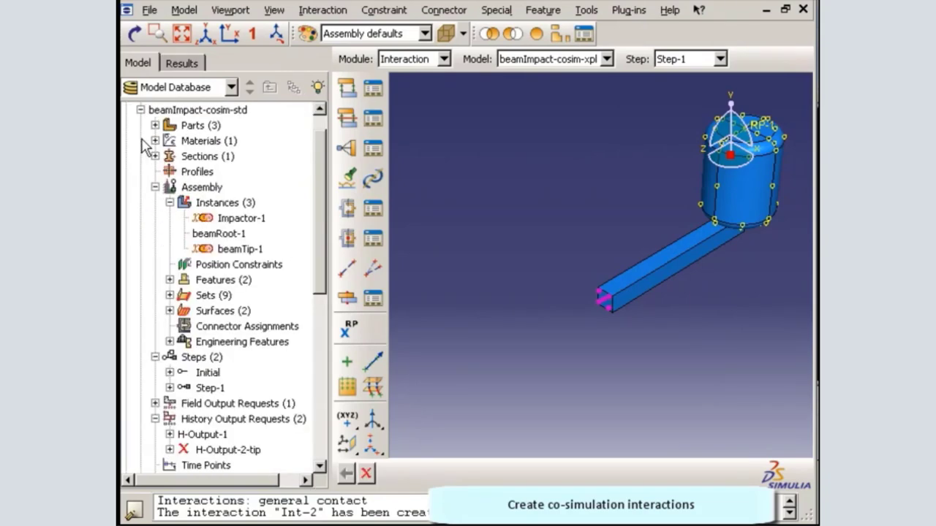
{"action": "scroll", "coordinate": [144, 146], "scroll_direction": "down", "scroll_amount": 5}
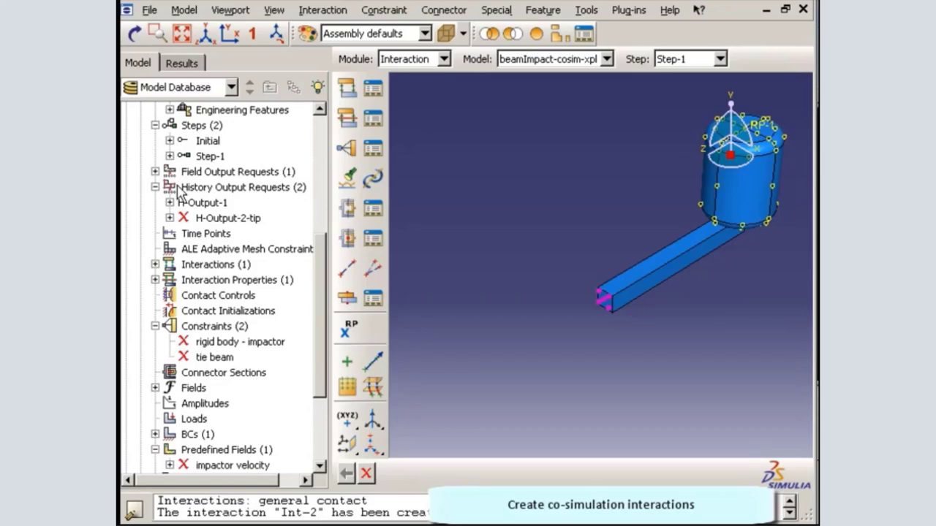
{"action": "double_click", "coordinate": [219, 264]}
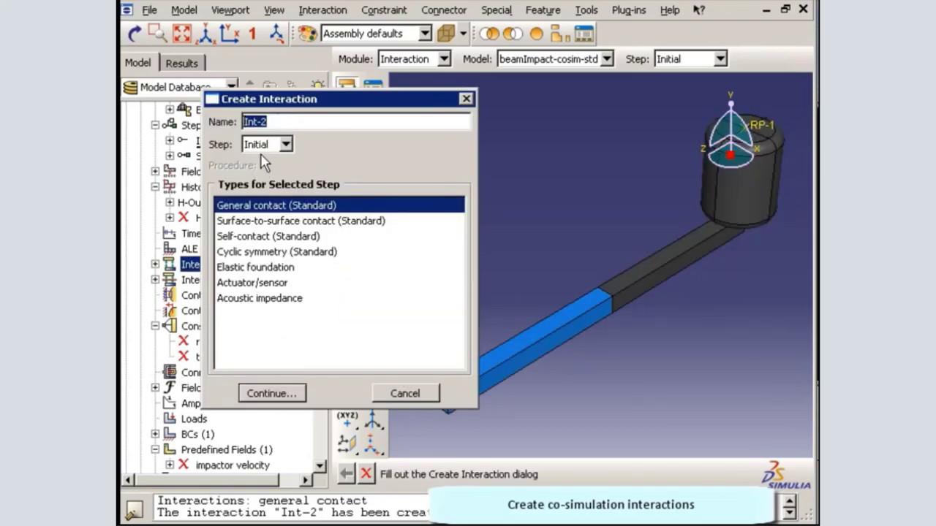
{"action": "left_click", "coordinate": [265, 146]}
{"action": "left_click", "coordinate": [264, 177]}
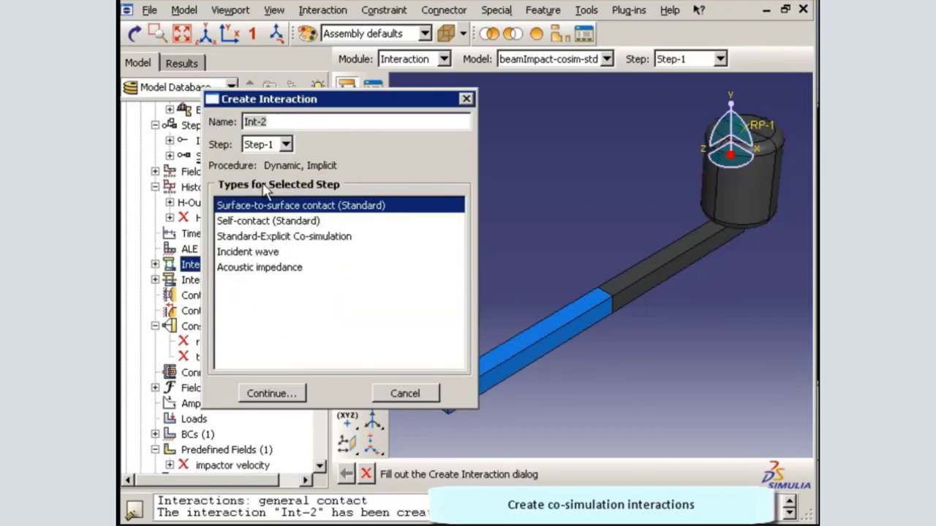
{"action": "double_click", "coordinate": [286, 243]}
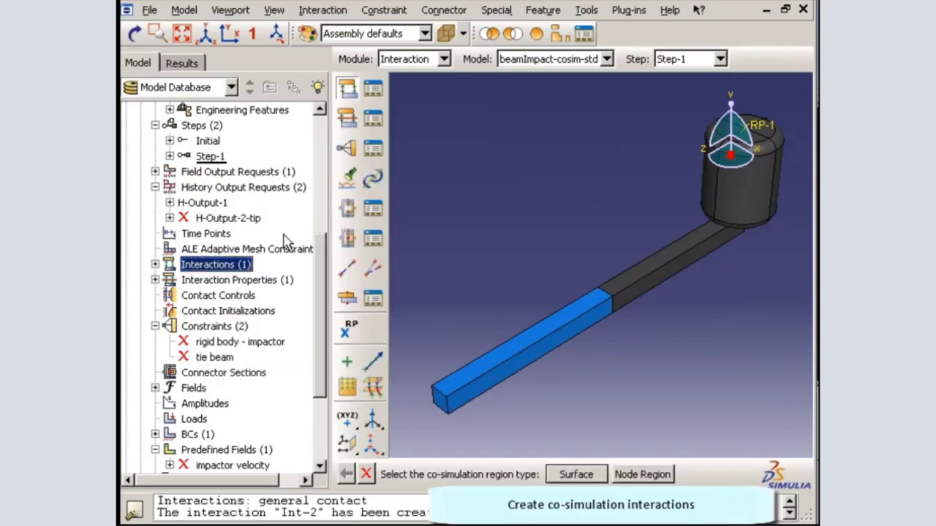
Couple on the cosim-std node set, lock time steps, and create Int-2.
{"action": "left_click", "coordinate": [641, 472]}
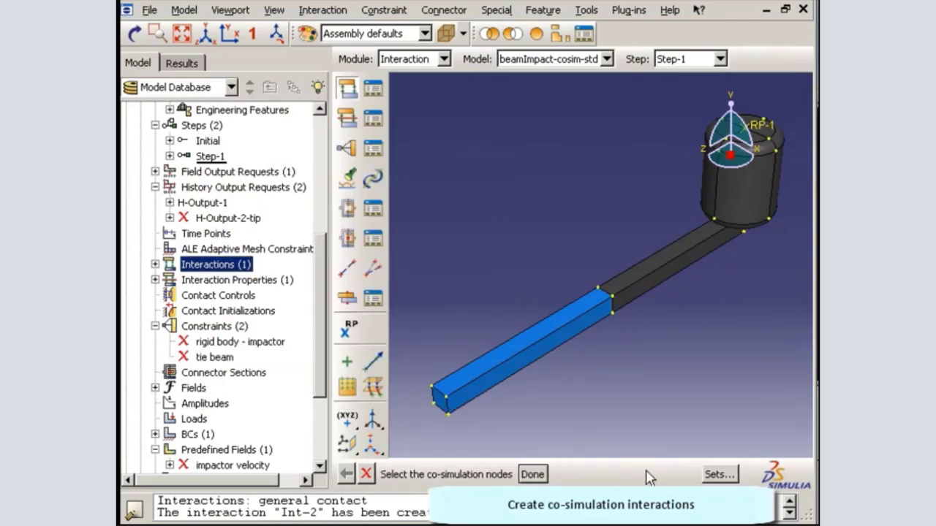
{"action": "left_click", "coordinate": [716, 475]}
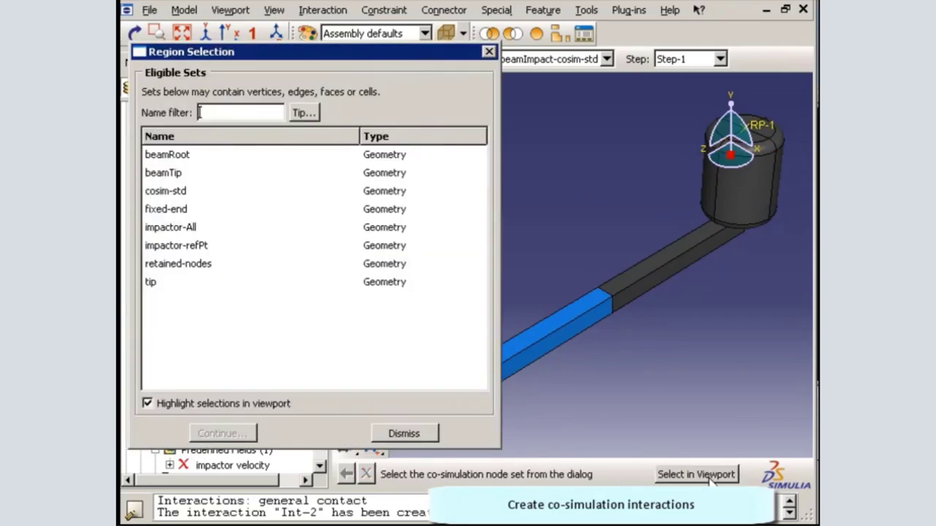
{"action": "left_click", "coordinate": [168, 192]}
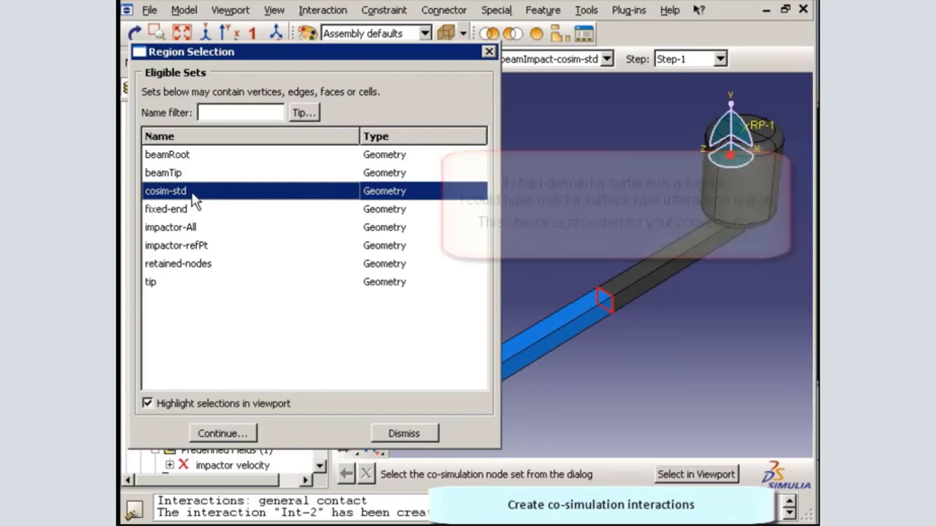
{"action": "left_click", "coordinate": [232, 433]}
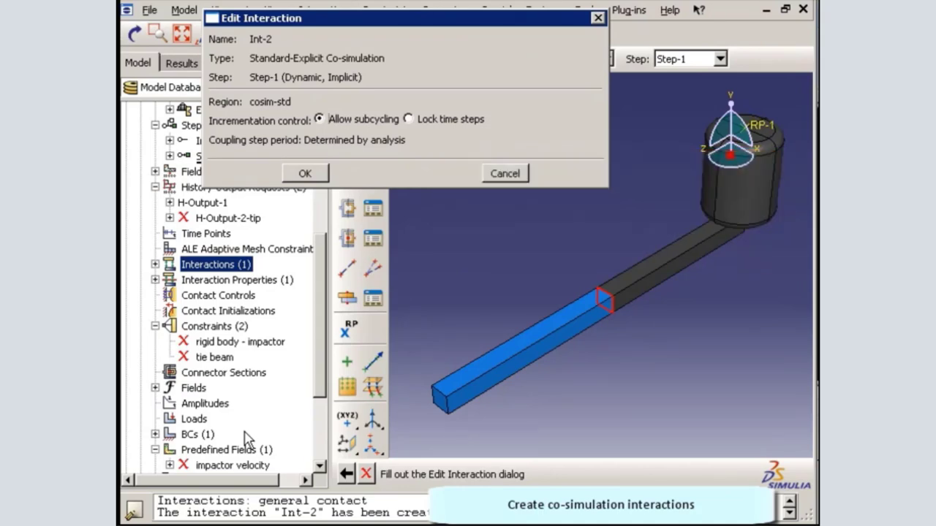
{"action": "left_click", "coordinate": [427, 119]}
{"action": "left_click", "coordinate": [322, 173]}
{"action": "left_click_drag", "start_coordinate": [324, 263], "coordinate": [321, 130]}
{"action": "left_click", "coordinate": [138, 141]}
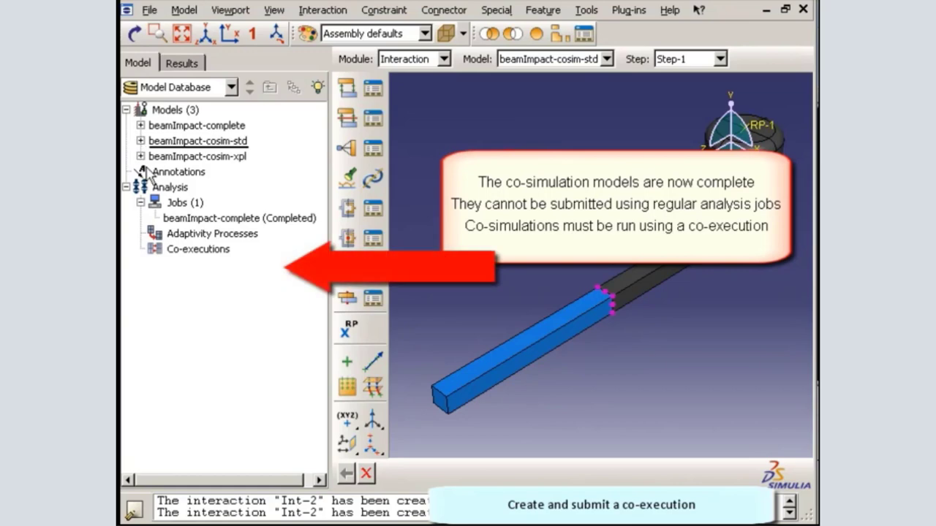
Create a co-execution pairing the beamImpact-cosim-std and beamImpact-cosim-xpl models.
{"action": "double_click", "coordinate": [183, 253]}
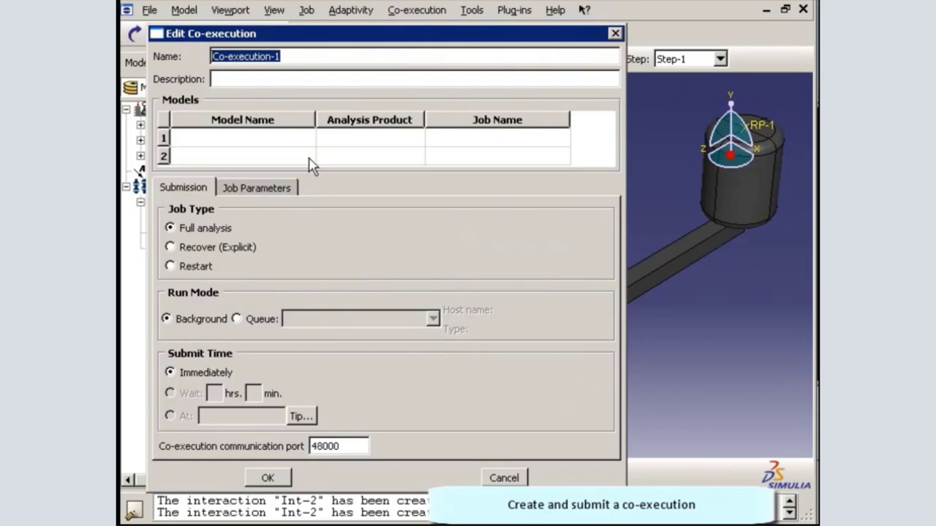
{"action": "left_click", "coordinate": [307, 138]}
{"action": "left_click", "coordinate": [308, 138]}
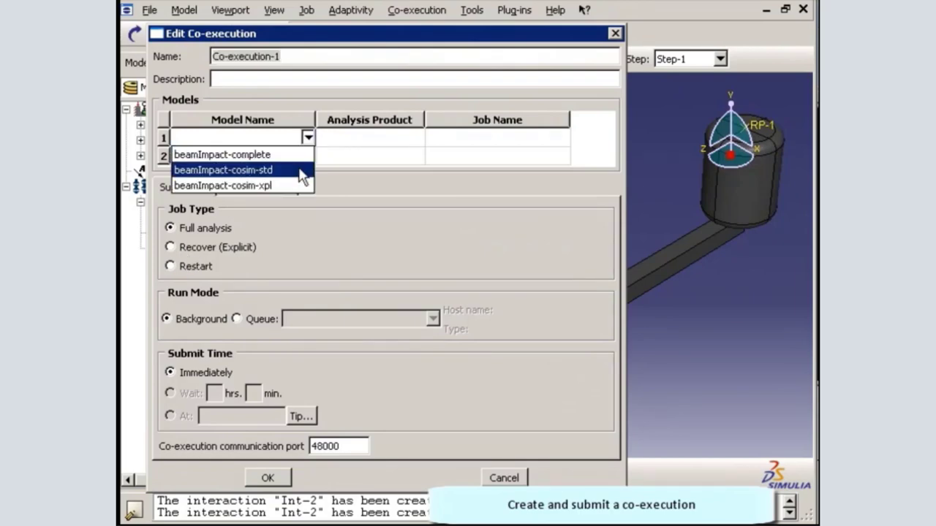
{"action": "left_click", "coordinate": [300, 171]}
{"action": "left_click", "coordinate": [308, 156]}
{"action": "left_click", "coordinate": [308, 156]}
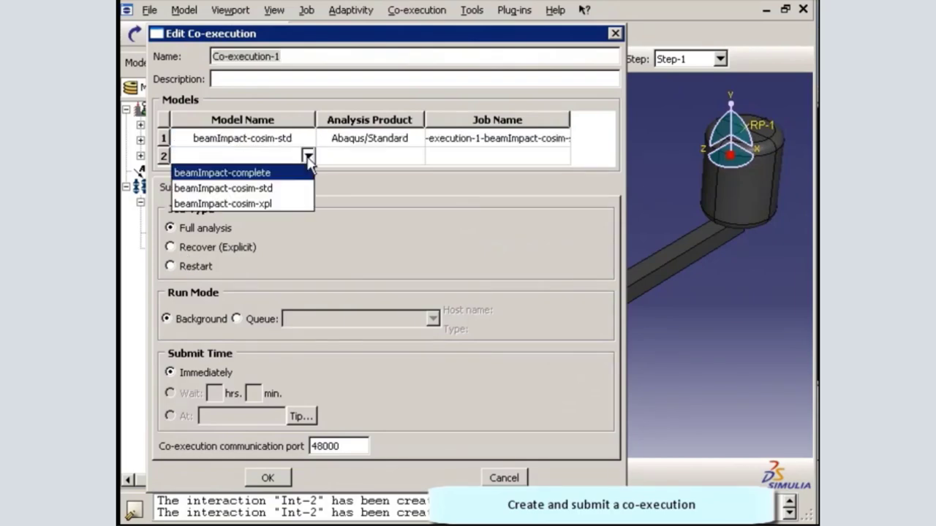
{"action": "left_click", "coordinate": [299, 203]}
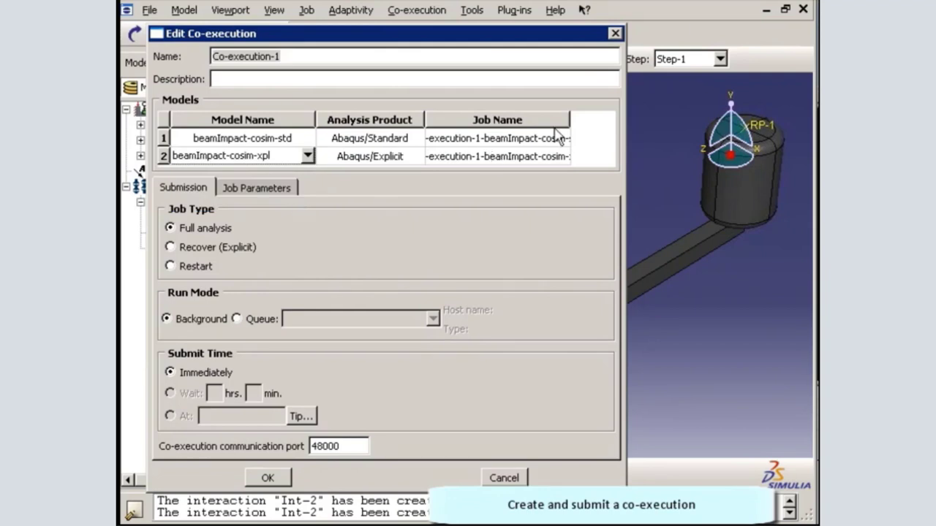
Shorten the job names to Co-ex-1-beamImpact-cosim-std and Co-ex-1-beamImpact-cosim-xpl.
{"action": "left_click_drag", "start_coordinate": [569, 117], "coordinate": [608, 116]}
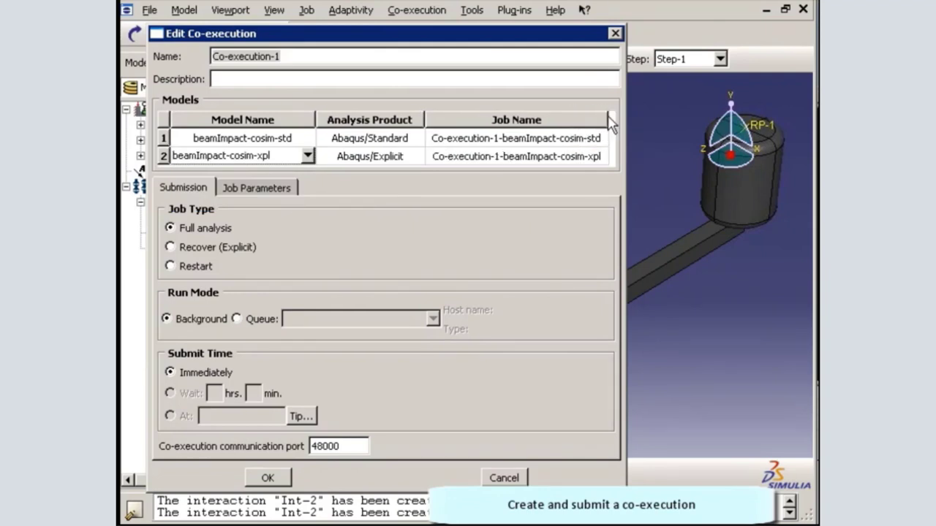
{"action": "left_click", "coordinate": [489, 138]}
{"action": "left_click_drag", "start_coordinate": [487, 138], "coordinate": [454, 158]}
{"action": "key", "text": "BackSpace"}
{"action": "left_click", "coordinate": [487, 157]}
{"action": "key", "text": "BackSpace"}
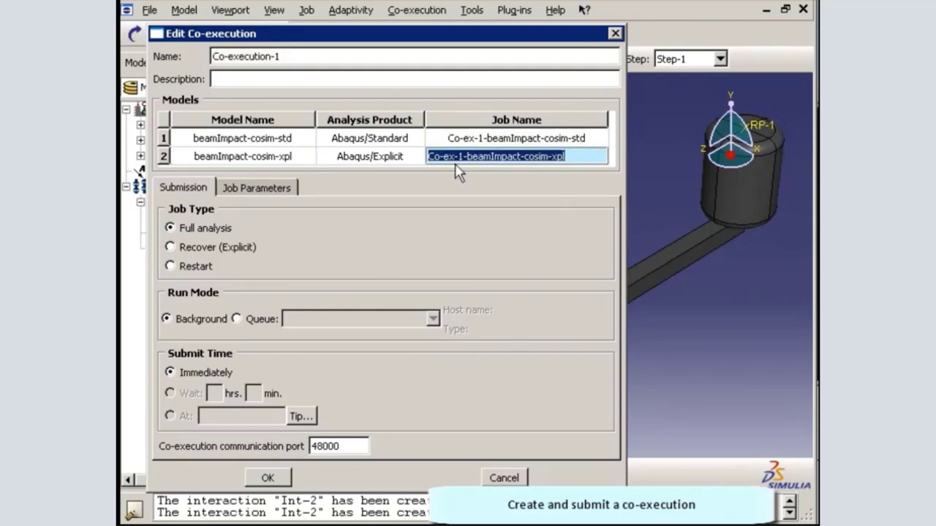
{"action": "key", "text": "Return"}
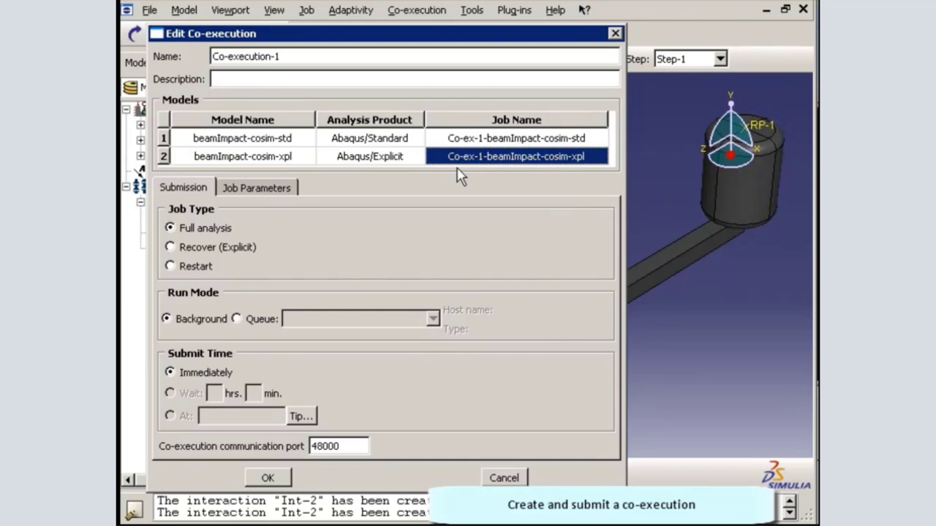
Set Abaqus/Explicit precision to Double in the job parameters and confirm the co-execution.
{"action": "left_click", "coordinate": [296, 187]}
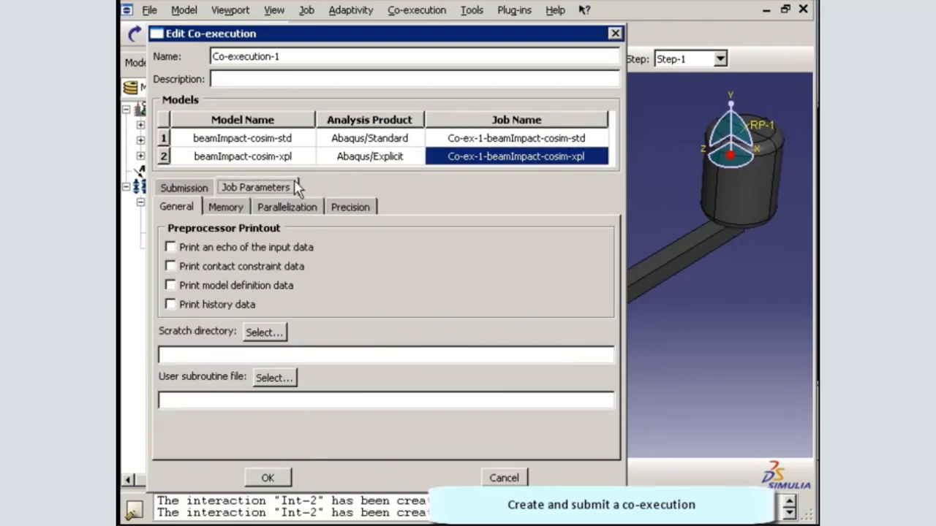
{"action": "left_click", "coordinate": [372, 206]}
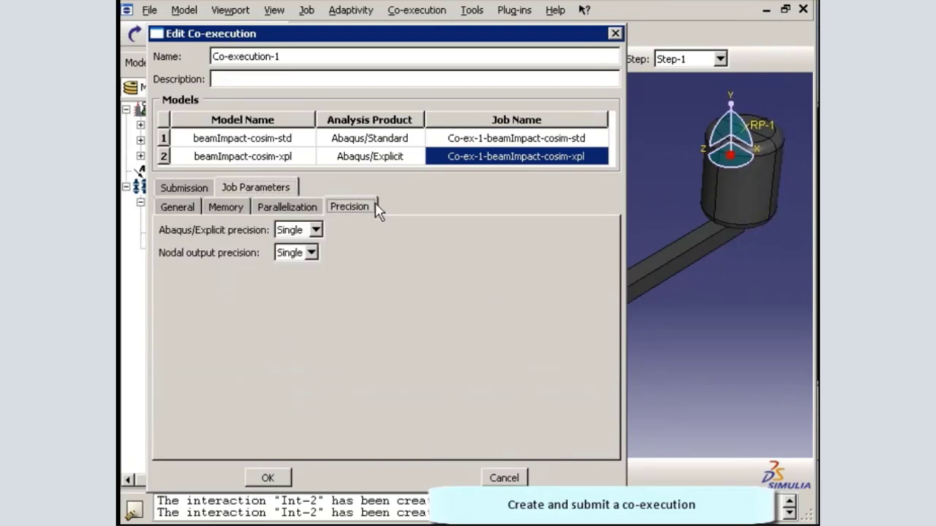
{"action": "left_click", "coordinate": [322, 230]}
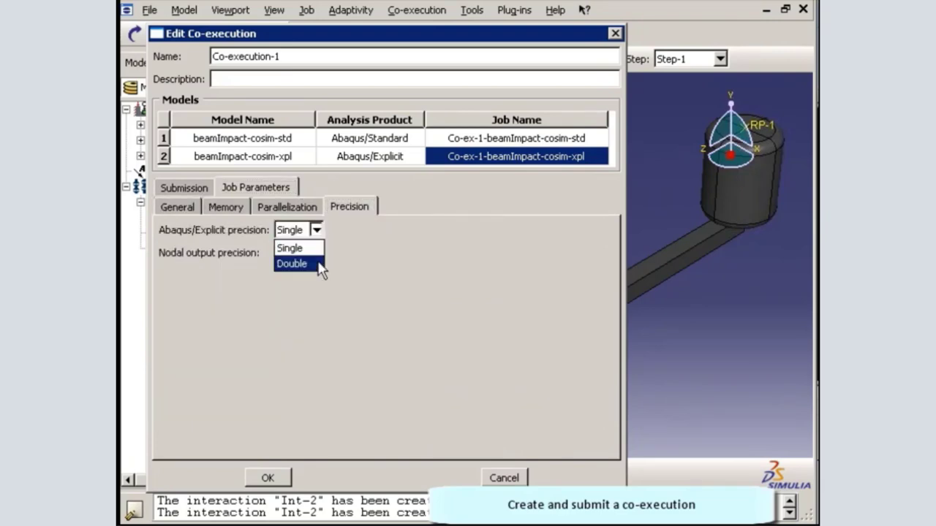
{"action": "left_click", "coordinate": [322, 270]}
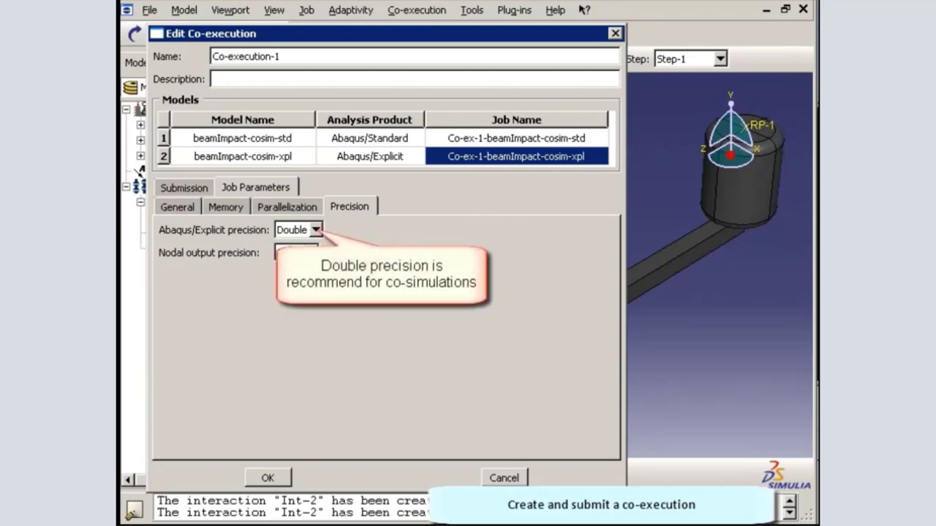
{"action": "left_click", "coordinate": [286, 477]}
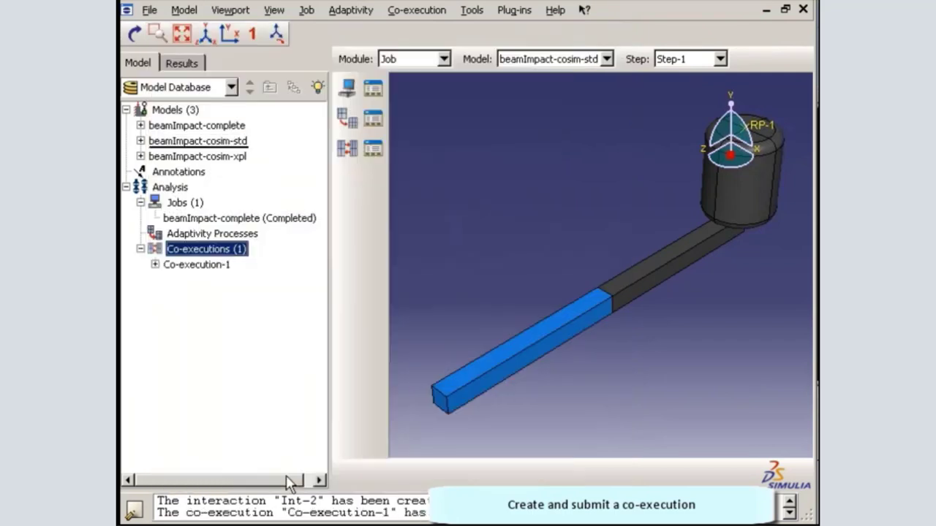
Verify in the Explicit job's settings that its precision is Double.
{"action": "left_click", "coordinate": [155, 264]}
{"action": "left_click", "coordinate": [169, 280]}
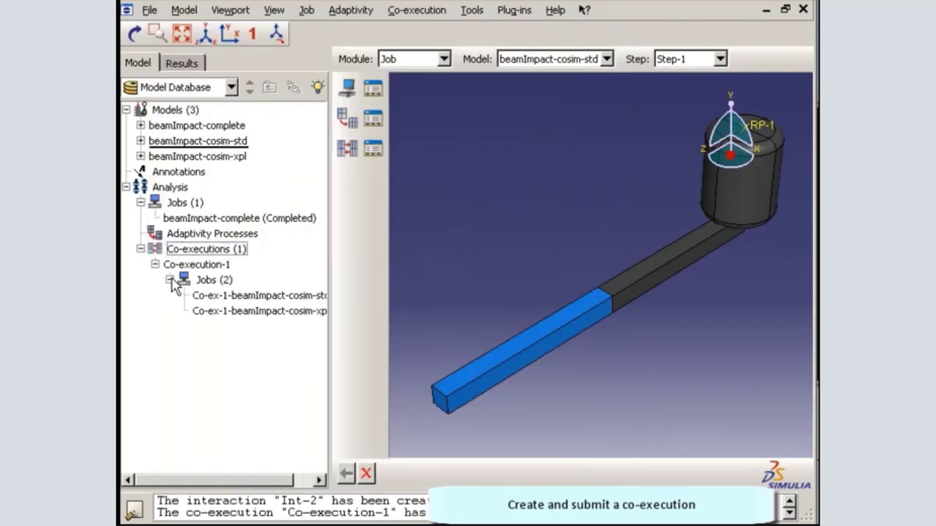
{"action": "double_click", "coordinate": [215, 310]}
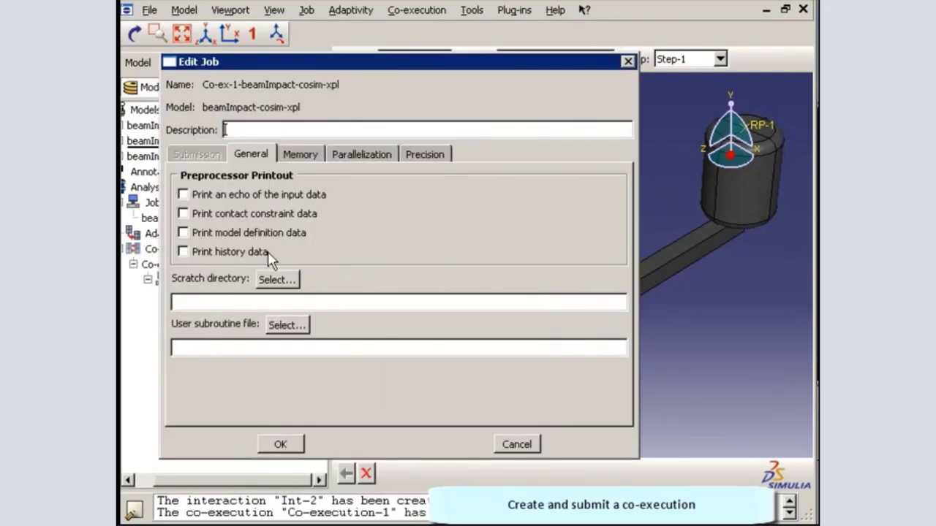
{"action": "left_click", "coordinate": [300, 154]}
{"action": "left_click", "coordinate": [371, 156]}
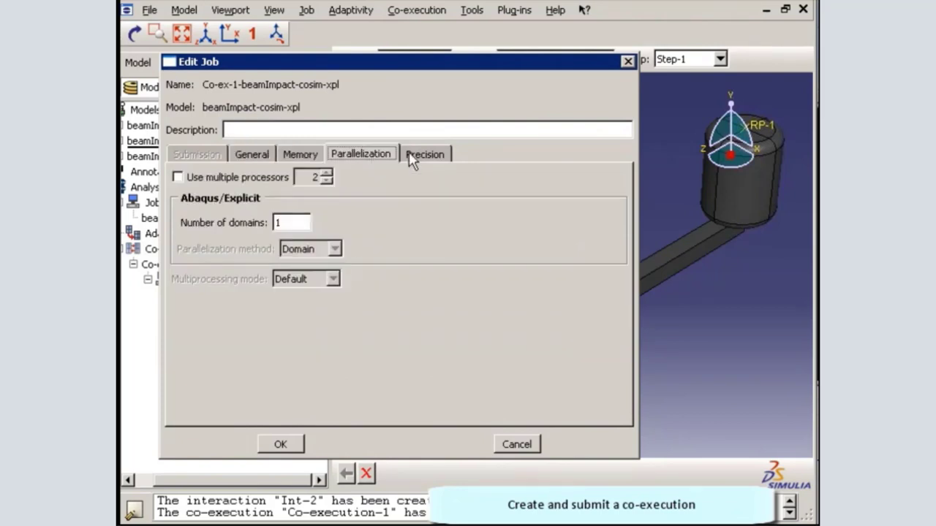
{"action": "left_click", "coordinate": [424, 157]}
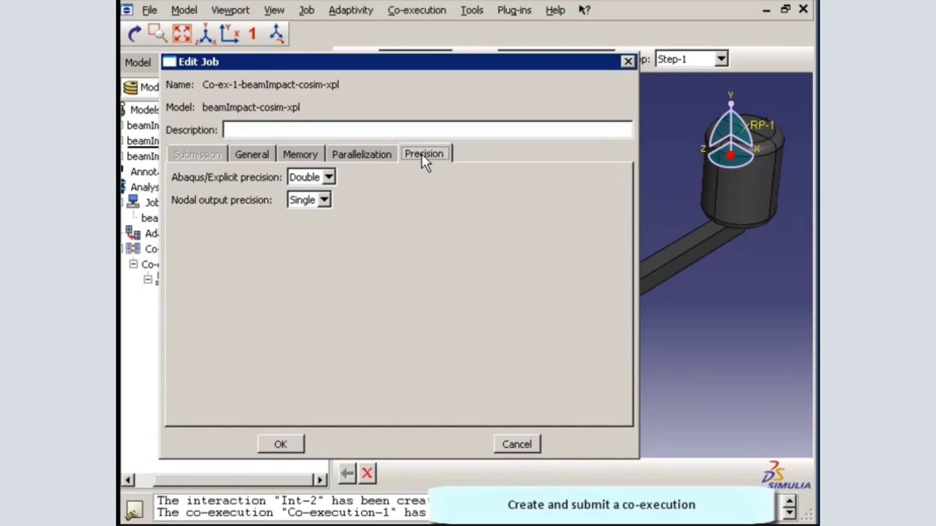
{"action": "left_click", "coordinate": [289, 444]}
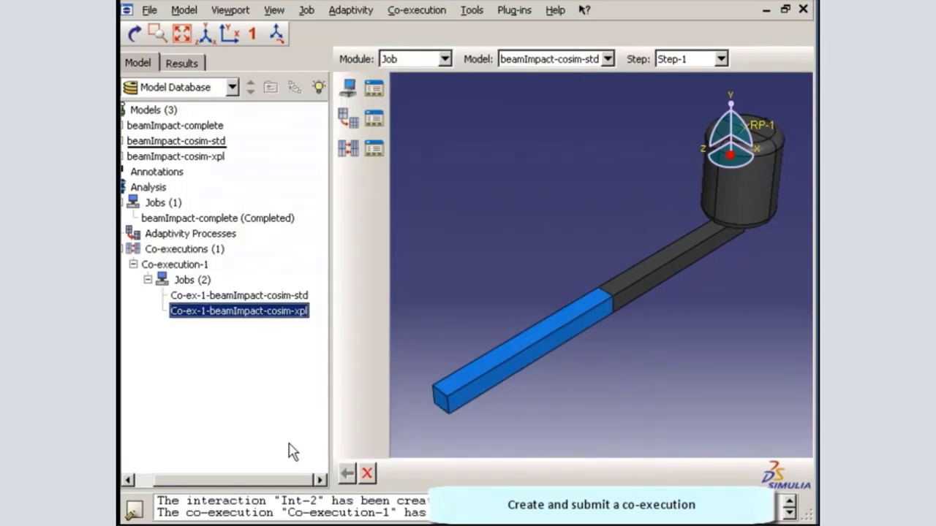
{"action": "right_click", "coordinate": [284, 314]}
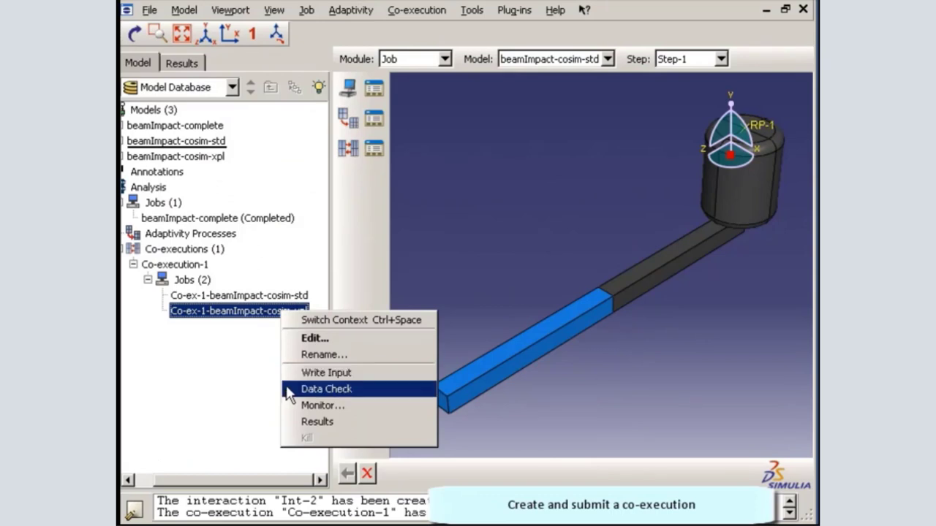
Submit Co-execution-1 for analysis.
{"action": "right_click", "coordinate": [194, 269]}
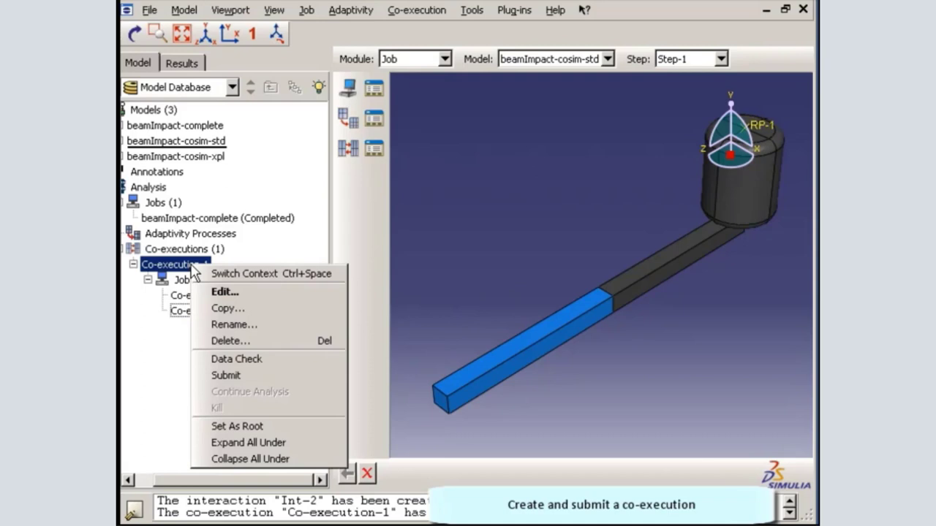
{"action": "left_click", "coordinate": [280, 375]}
{"action": "left_click", "coordinate": [147, 264]}
{"action": "left_click", "coordinate": [161, 280]}
Monitor the Standard job's progress until the co-execution completes.
{"action": "right_click", "coordinate": [228, 300]}
{"action": "left_click", "coordinate": [281, 395]}
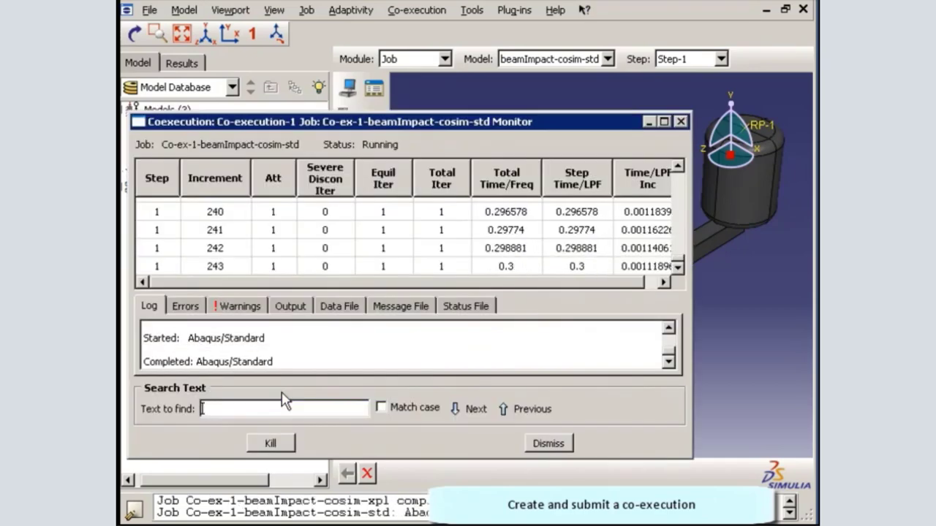
{"action": "left_click", "coordinate": [534, 442]}
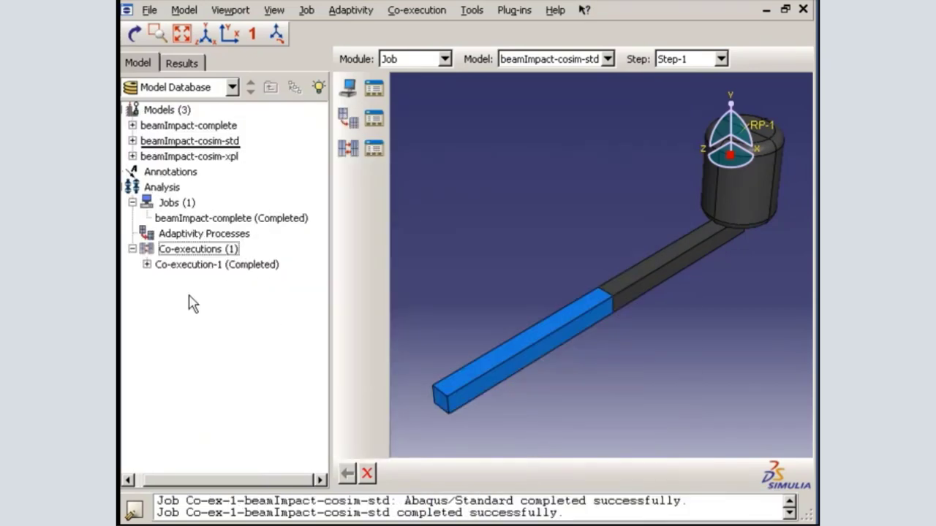
{"action": "left_click", "coordinate": [146, 264]}
{"action": "left_click", "coordinate": [162, 280]}
{"action": "right_click", "coordinate": [206, 296]}
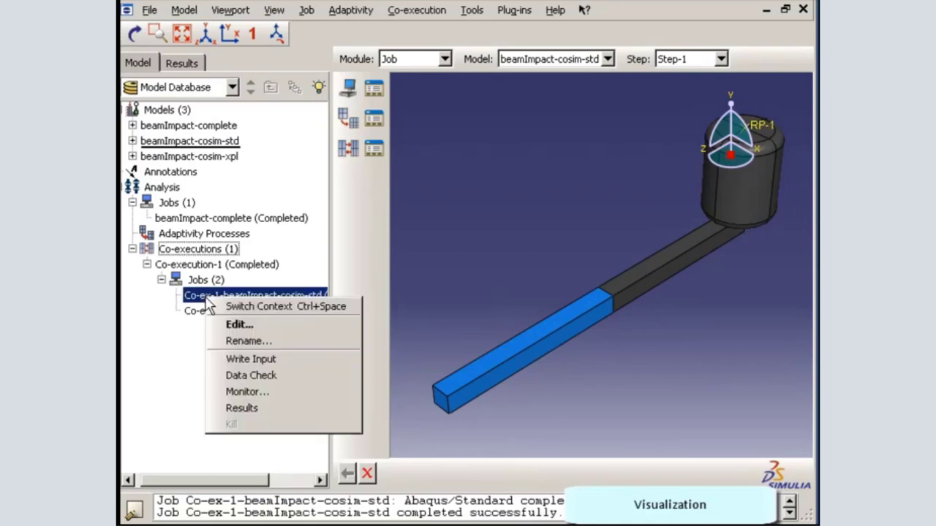
Open the Standard job's results and plot its deformed shape.
{"action": "left_click", "coordinate": [241, 408]}
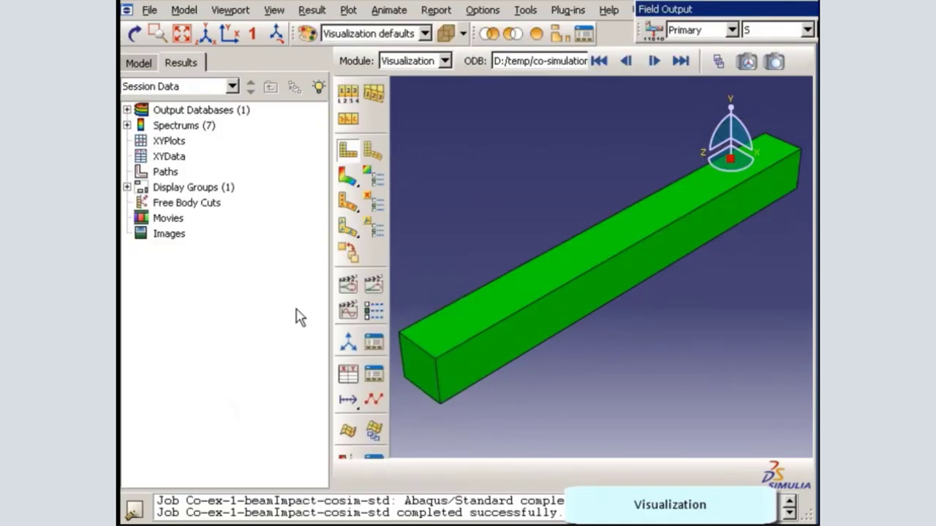
{"action": "left_click", "coordinate": [371, 157]}
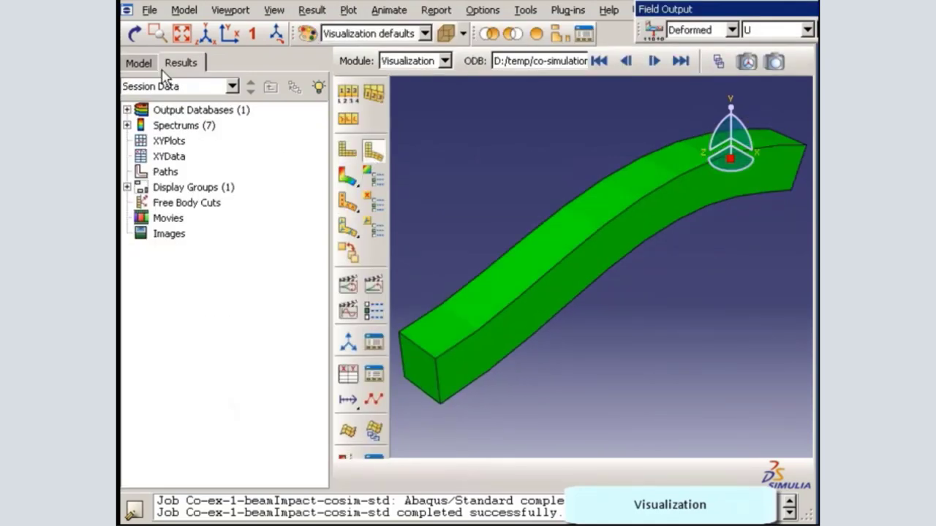
{"action": "left_click", "coordinate": [130, 63]}
Open the Explicit job's results and plot its deformed shape.
{"action": "right_click", "coordinate": [232, 312]}
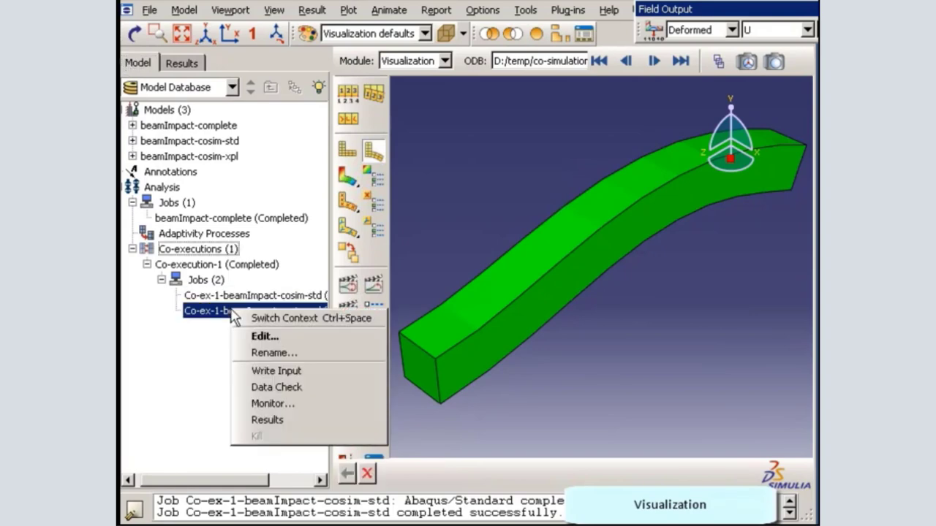
{"action": "left_click", "coordinate": [267, 420]}
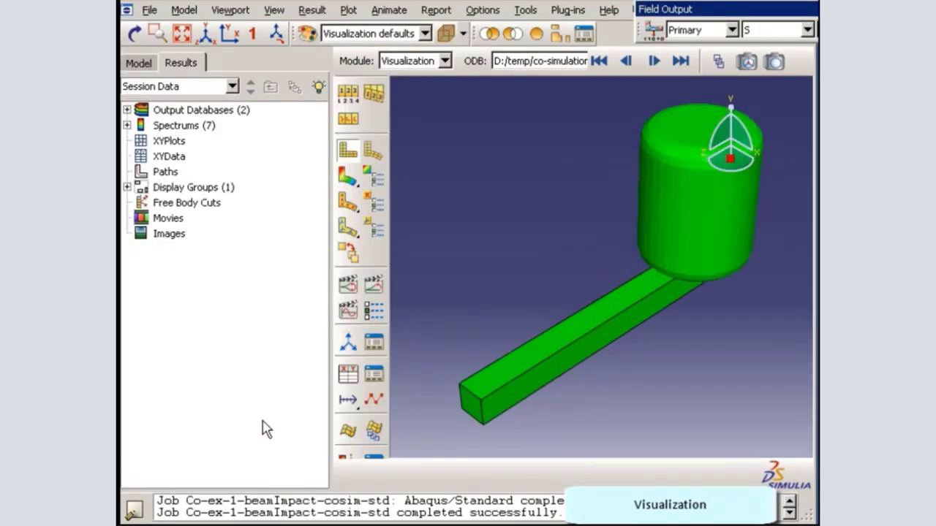
{"action": "left_click", "coordinate": [373, 151]}
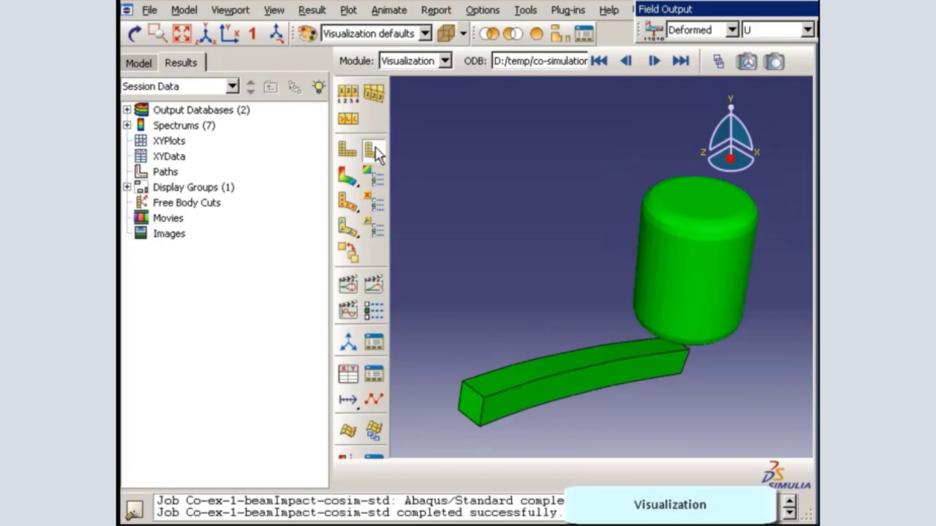
{"action": "left_click", "coordinate": [275, 10]}
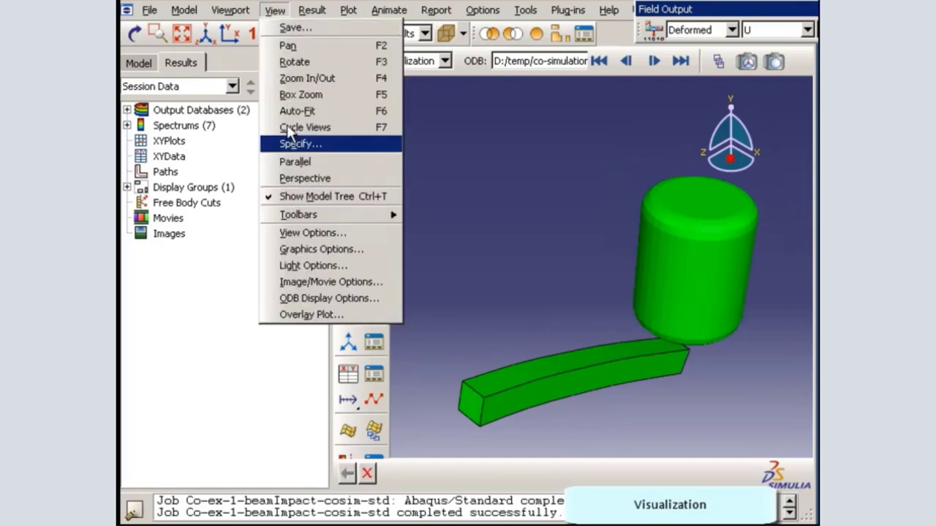
Create overlay Layer-1 from the Explicit results.
{"action": "left_click", "coordinate": [314, 315]}
{"action": "left_click", "coordinate": [412, 304]}
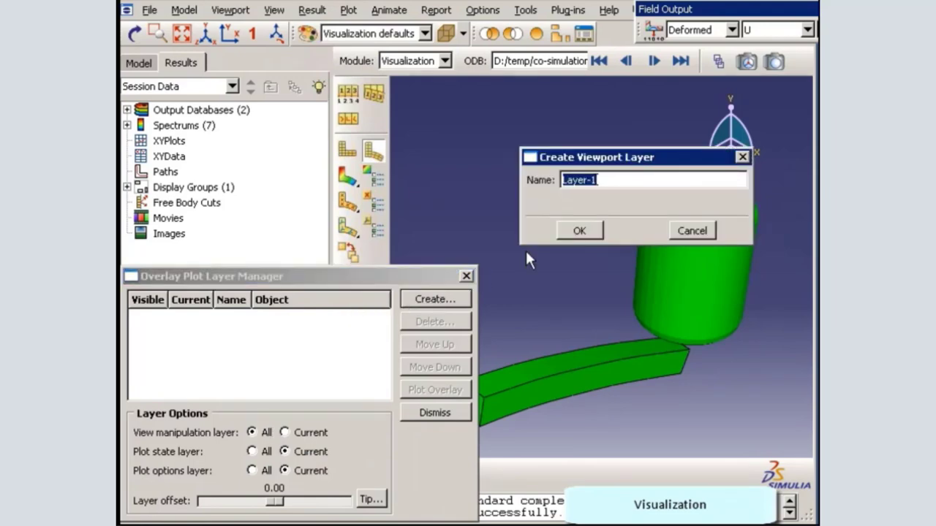
{"action": "left_click", "coordinate": [571, 232]}
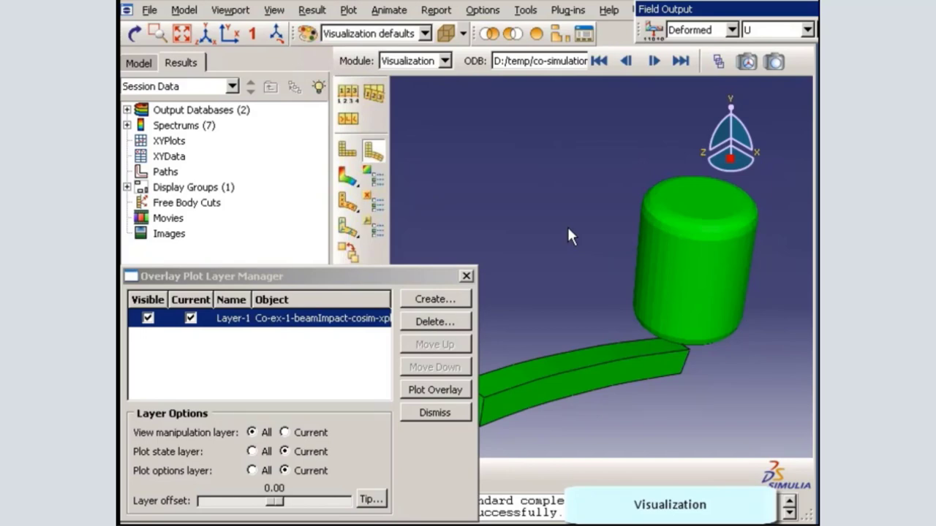
Add Layer-2 for the Standard results copying Layer-1's view, and plot the overlay.
{"action": "left_click", "coordinate": [127, 109]}
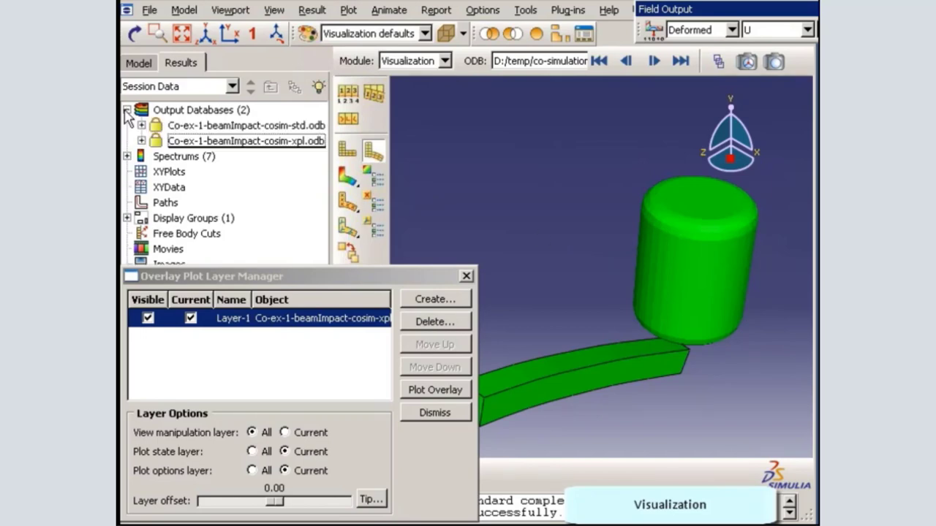
{"action": "double_click", "coordinate": [195, 126]}
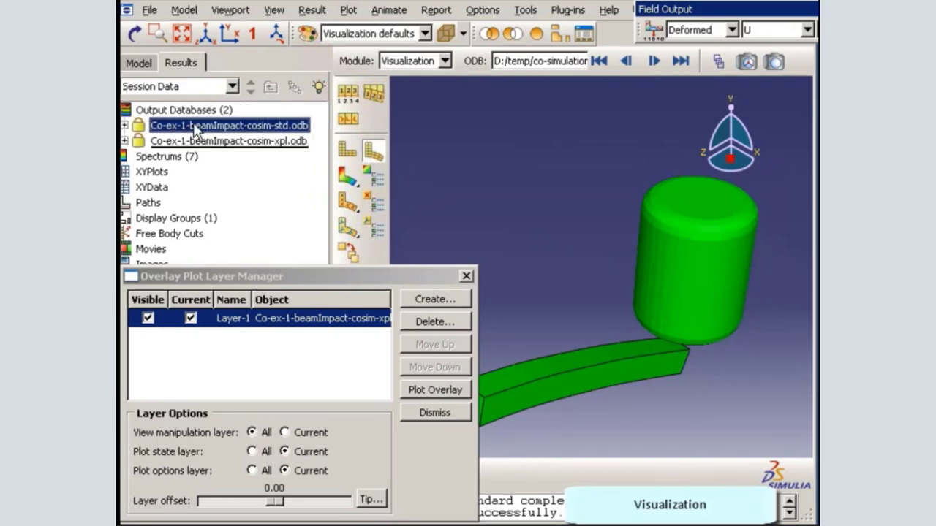
{"action": "left_click", "coordinate": [373, 152]}
{"action": "left_click", "coordinate": [416, 300]}
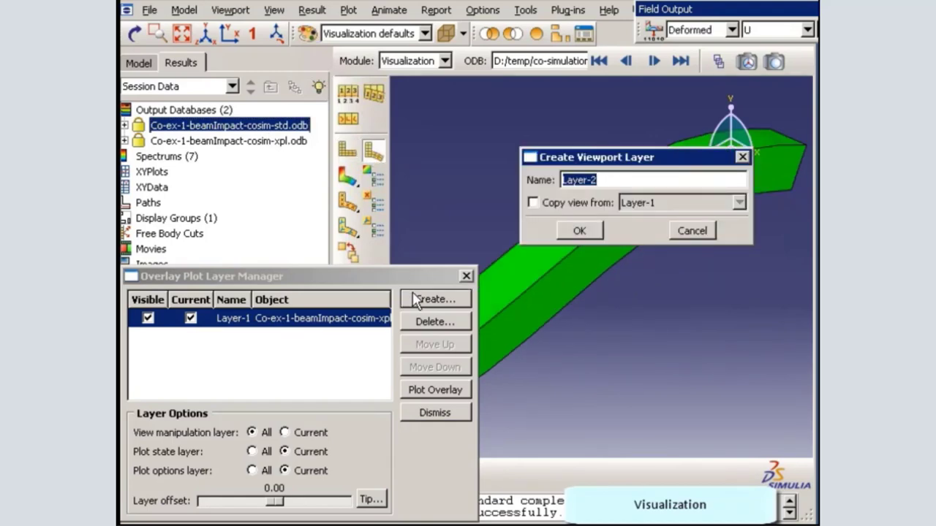
{"action": "left_click", "coordinate": [541, 205]}
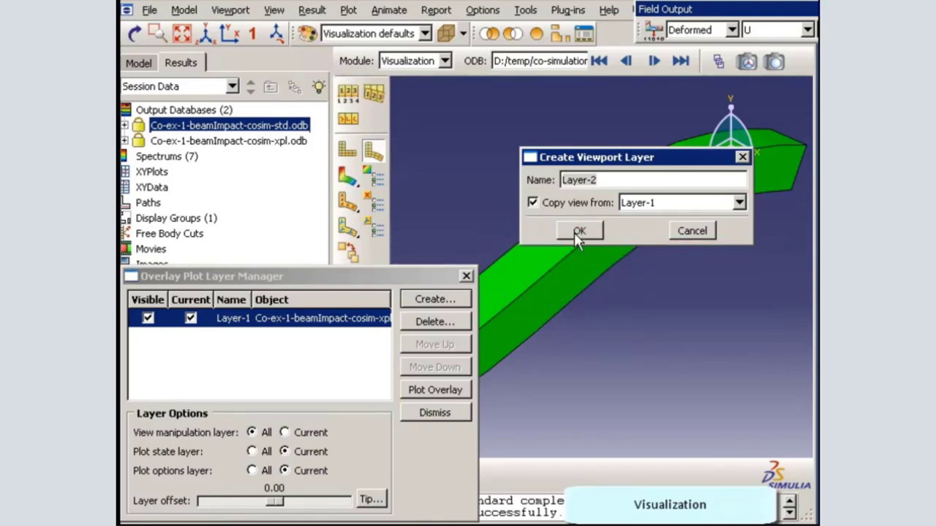
{"action": "left_click", "coordinate": [573, 230]}
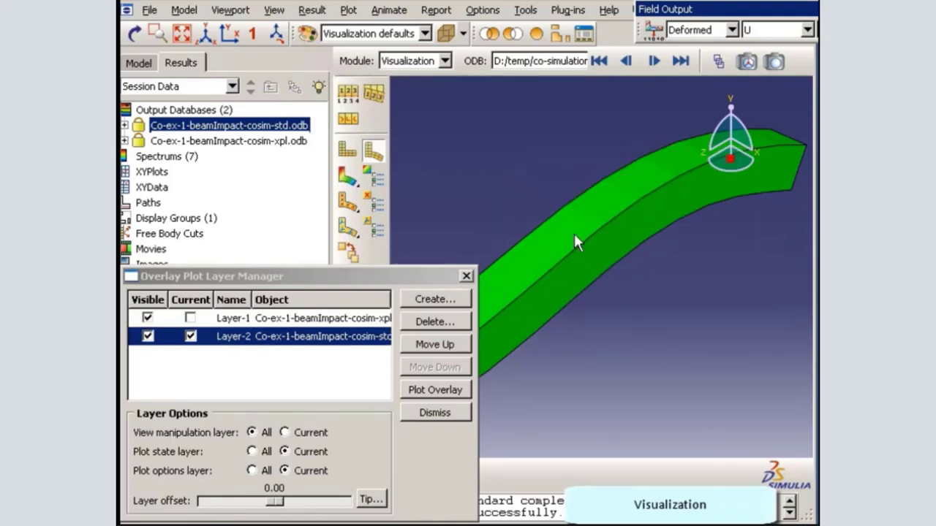
{"action": "left_click", "coordinate": [459, 397]}
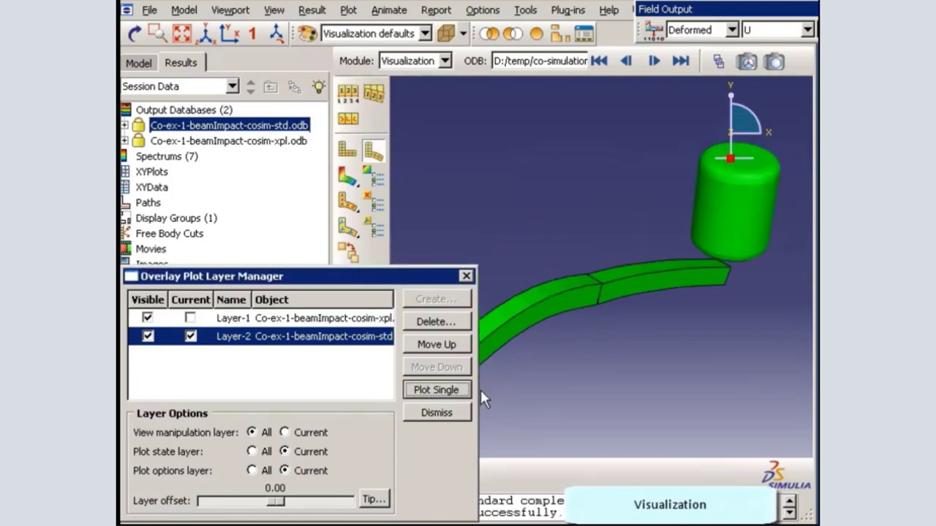
Zoom in on the beam joint and set plot state and plot options layers to All.
{"action": "left_click_drag", "start_coordinate": [621, 315], "coordinate": [577, 280], "text": "ctrl+alt"}
{"action": "left_click", "coordinate": [156, 33]}
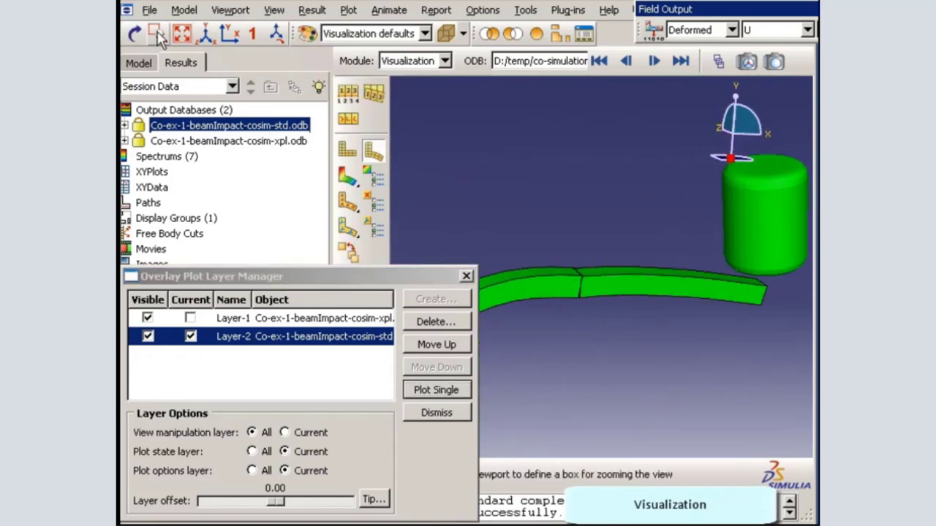
{"action": "left_click_drag", "start_coordinate": [539, 246], "coordinate": [637, 328]}
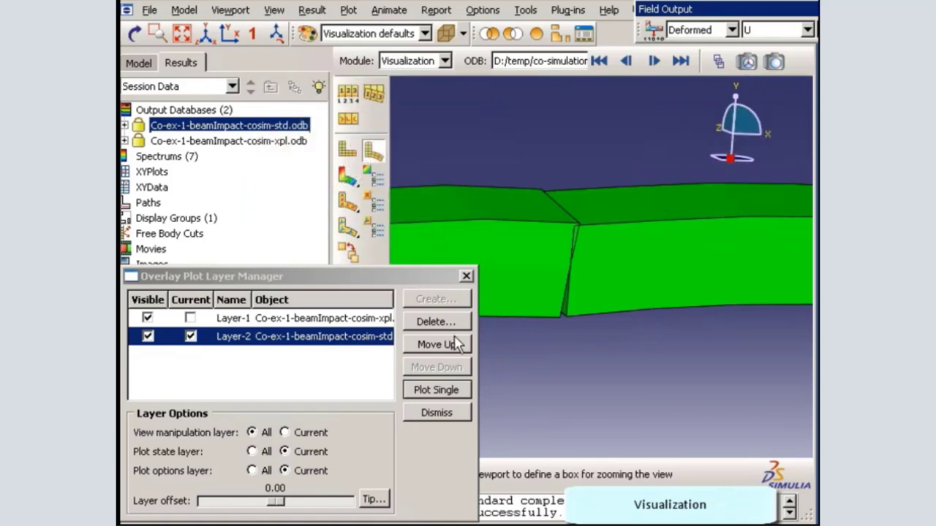
{"action": "left_click", "coordinate": [263, 453]}
{"action": "left_click", "coordinate": [264, 471]}
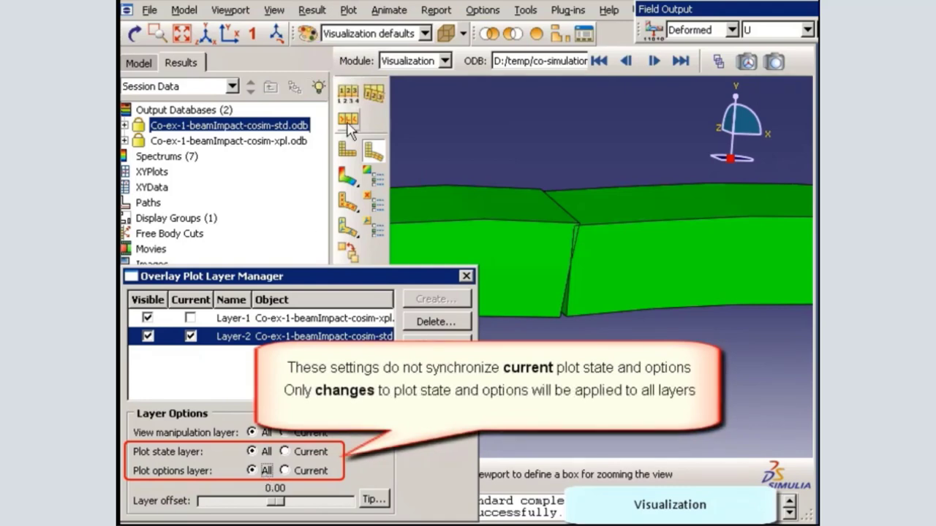
Apply a uniform deformation scale factor of 1 and auto-fit the beam and cylinder in view.
{"action": "left_click", "coordinate": [370, 93]}
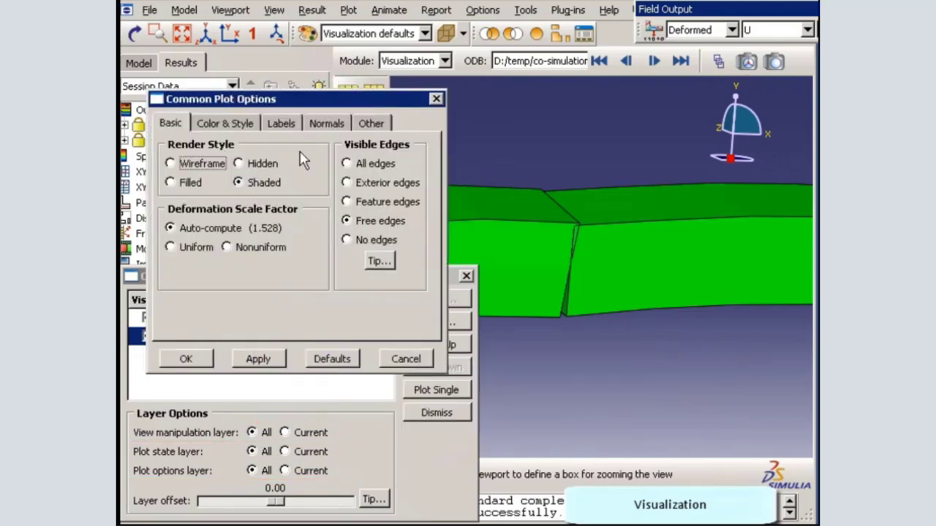
{"action": "left_click", "coordinate": [210, 247]}
{"action": "triple_click", "coordinate": [216, 271]}
{"action": "type", "text": "1"}
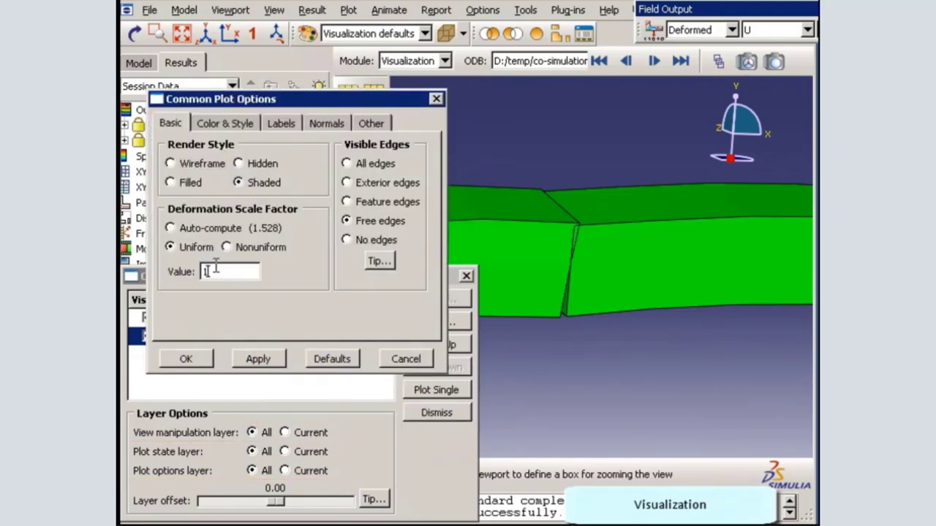
{"action": "left_click", "coordinate": [198, 359]}
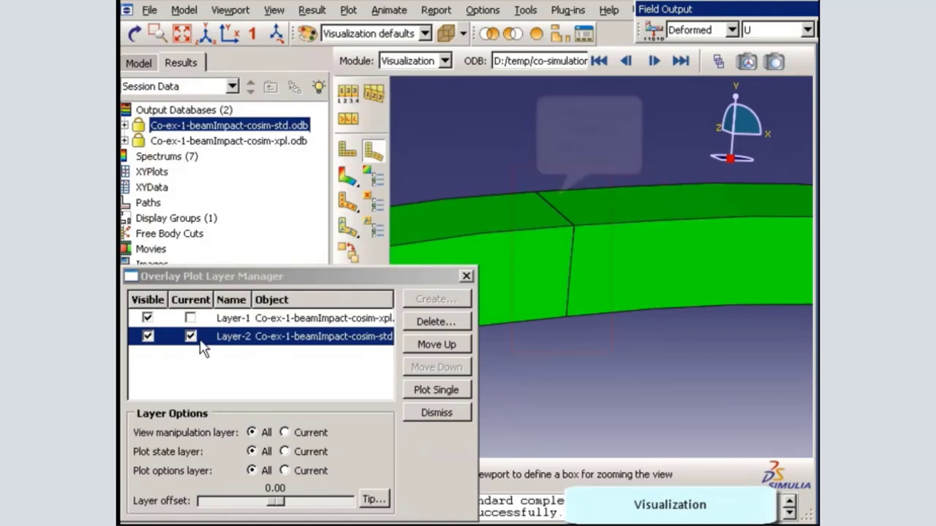
{"action": "left_click", "coordinate": [182, 34]}
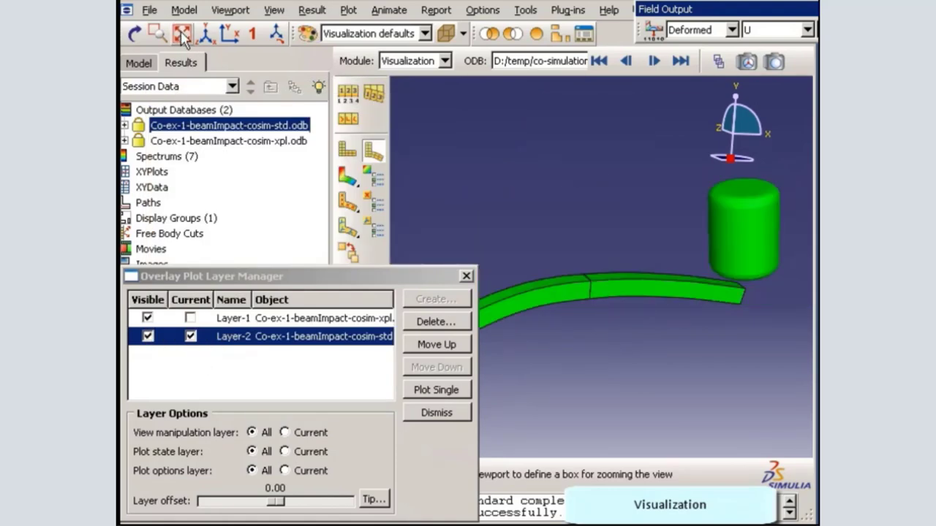
{"action": "left_click_drag", "start_coordinate": [271, 276], "coordinate": [277, 459]}
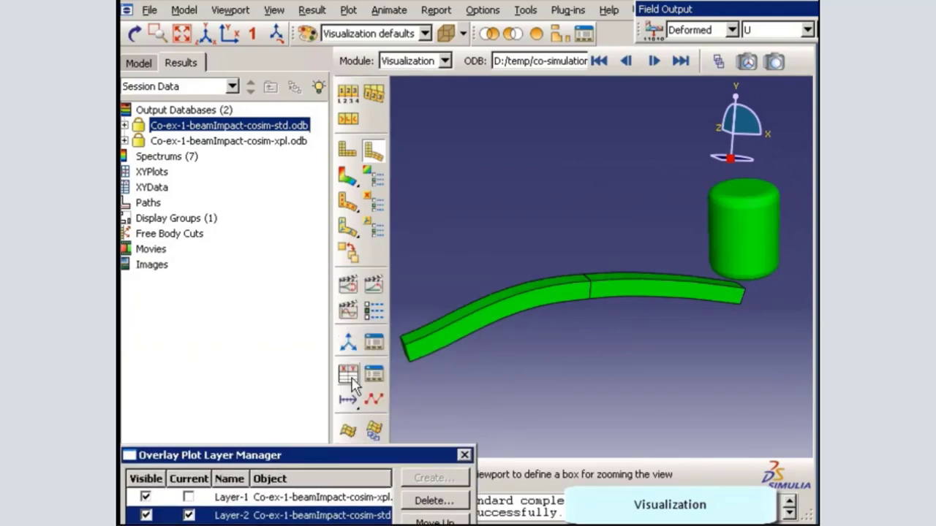
Animate Layer-1 and Layer-2 together, then plot Mises stress contours at the final frame.
{"action": "left_click", "coordinate": [374, 286]}
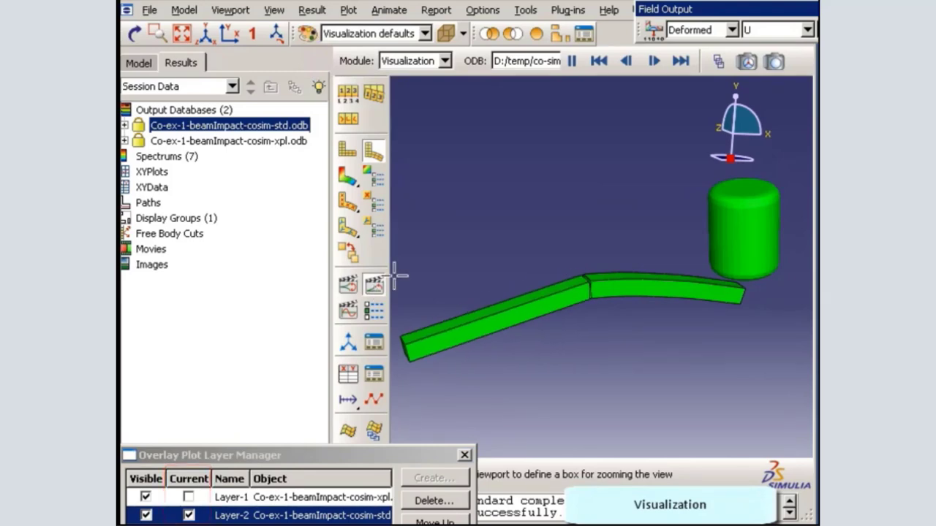
{"action": "left_click", "coordinate": [681, 62]}
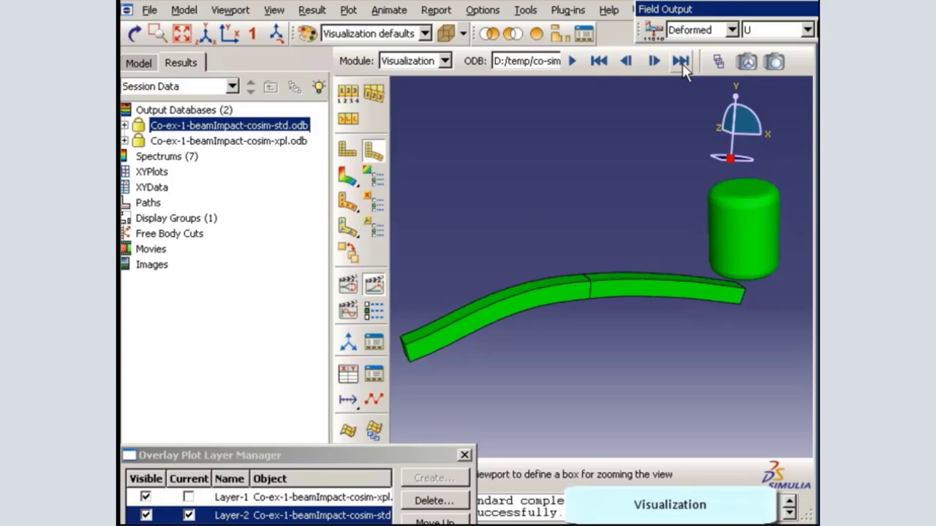
{"action": "left_click", "coordinate": [374, 311]}
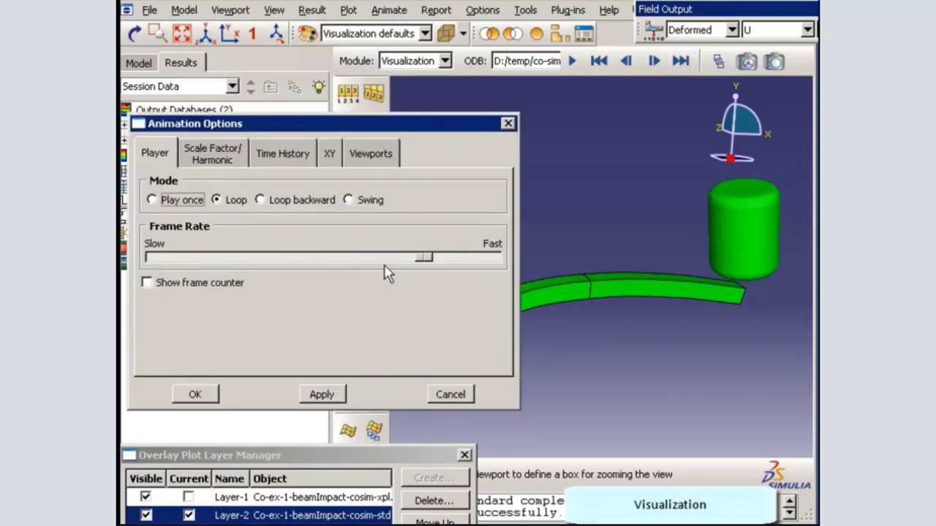
{"action": "left_click", "coordinate": [387, 174]}
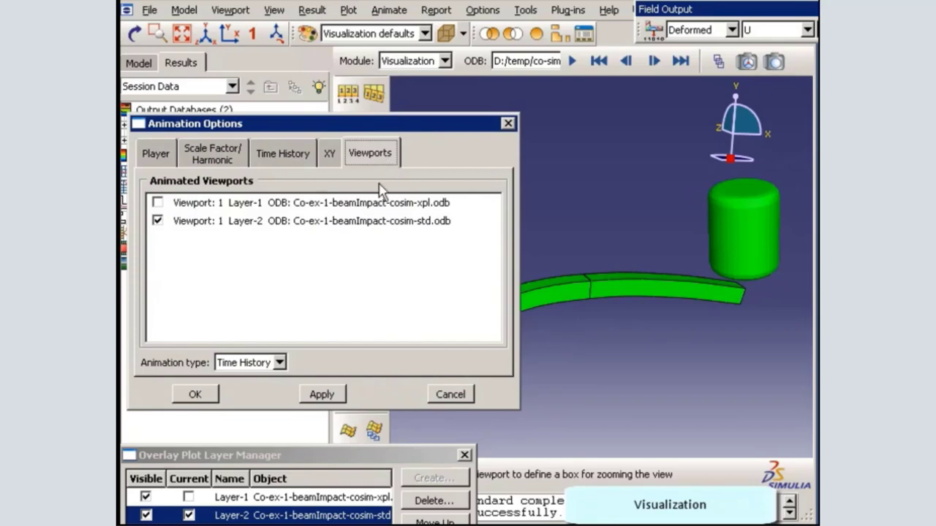
{"action": "left_click", "coordinate": [378, 207]}
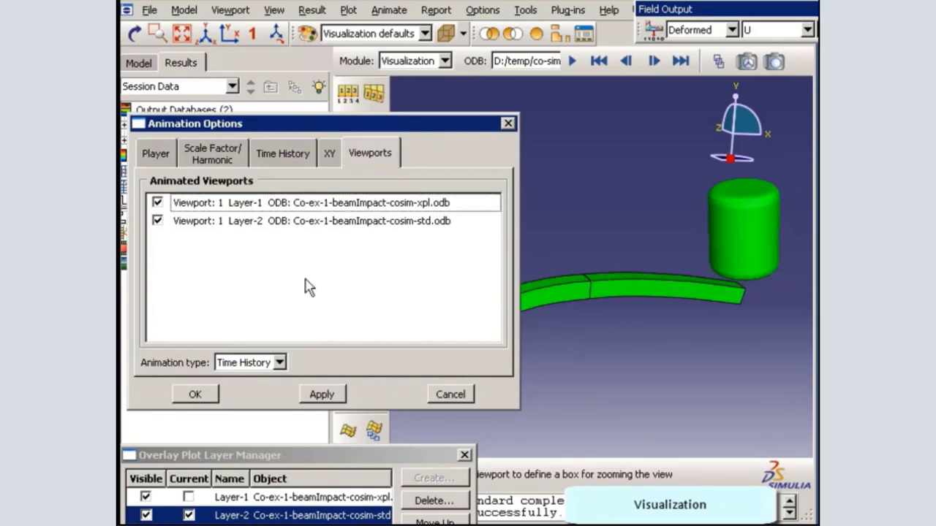
{"action": "left_click", "coordinate": [195, 394]}
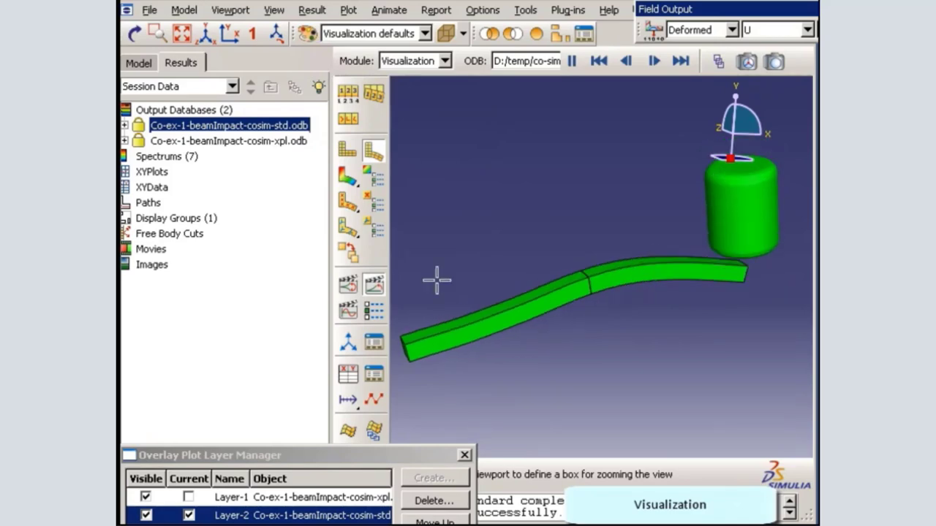
{"action": "left_click", "coordinate": [679, 60]}
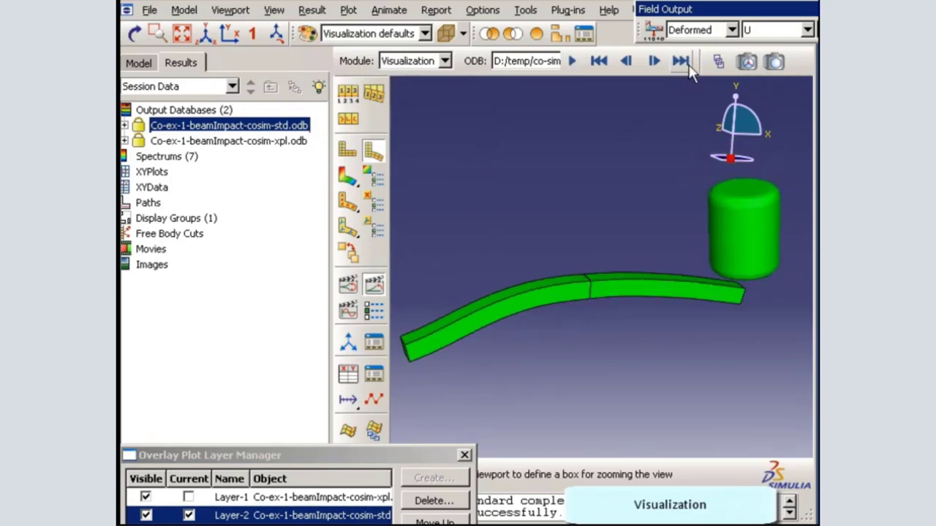
{"action": "left_click", "coordinate": [352, 183]}
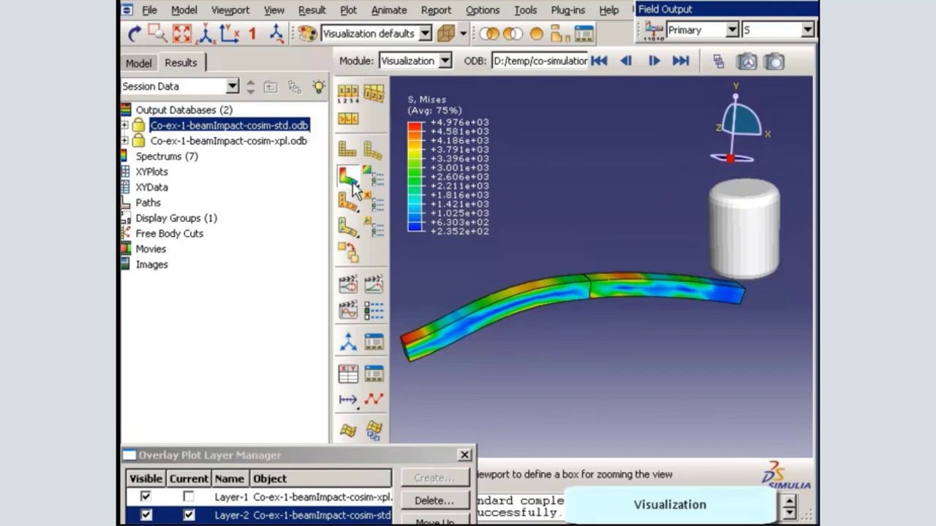
Switch between Layer-1 and Layer-2 to compare their Mises legends.
{"action": "left_click_drag", "start_coordinate": [321, 459], "coordinate": [333, 294]}
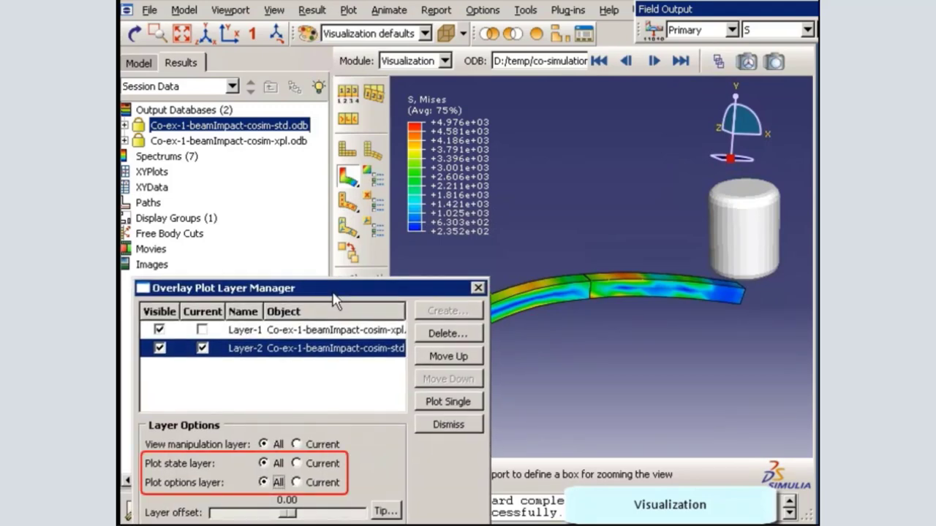
{"action": "mouse_move", "coordinate": [333, 296]}
{"action": "left_mouse_down"}
{"action": "mouse_move", "coordinate": [313, 466]}
{"action": "mouse_move", "coordinate": [312, 431]}
{"action": "left_mouse_up"}
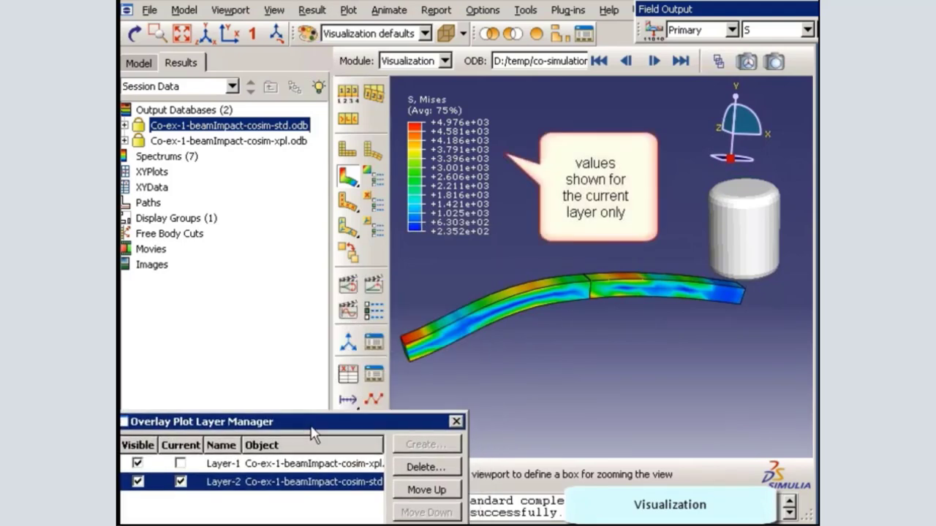
{"action": "left_click", "coordinate": [180, 463]}
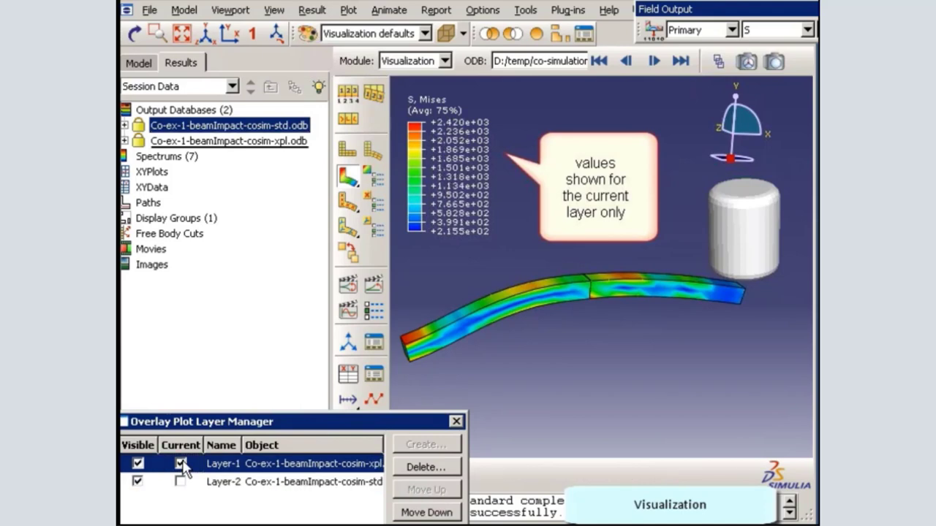
{"action": "left_click", "coordinate": [180, 482]}
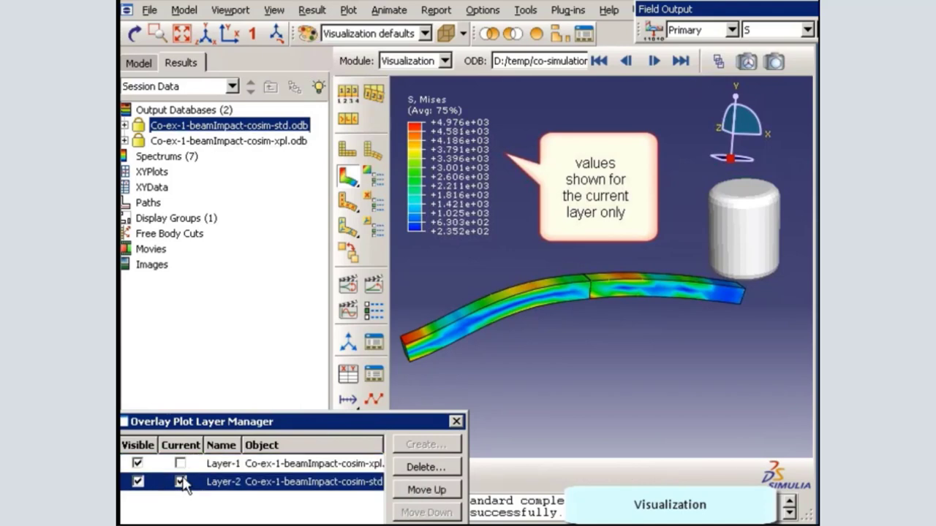
Fix the Mises contour limits at Max 4976.37 and Min 0.
{"action": "left_click", "coordinate": [377, 180]}
{"action": "left_click", "coordinate": [278, 142]}
{"action": "left_click", "coordinate": [223, 227]}
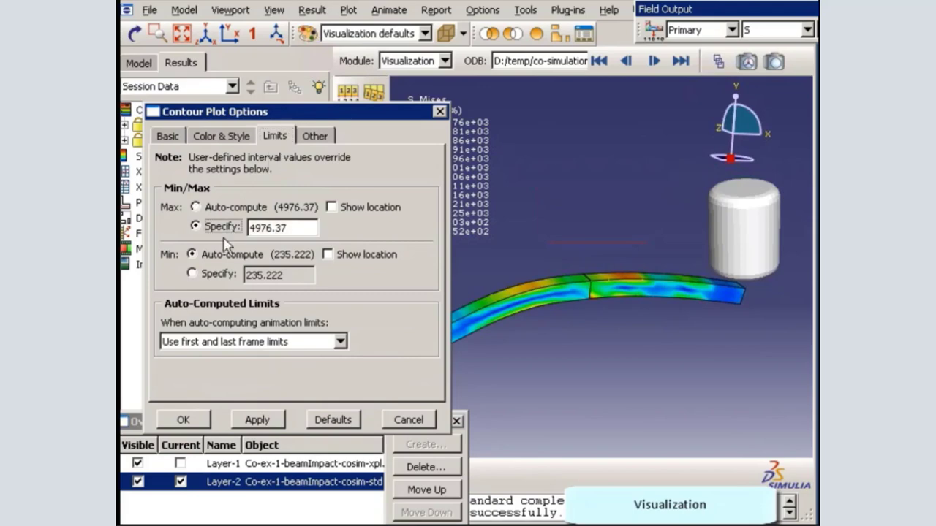
{"action": "left_click", "coordinate": [222, 275]}
{"action": "left_click_drag", "start_coordinate": [246, 275], "coordinate": [302, 272]}
{"action": "type", "text": "0"}
{"action": "left_click", "coordinate": [201, 421]}
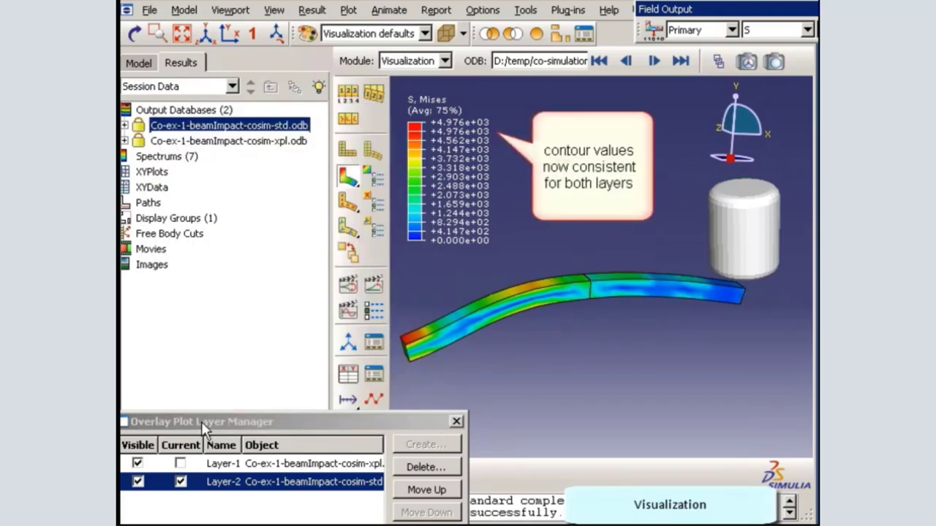